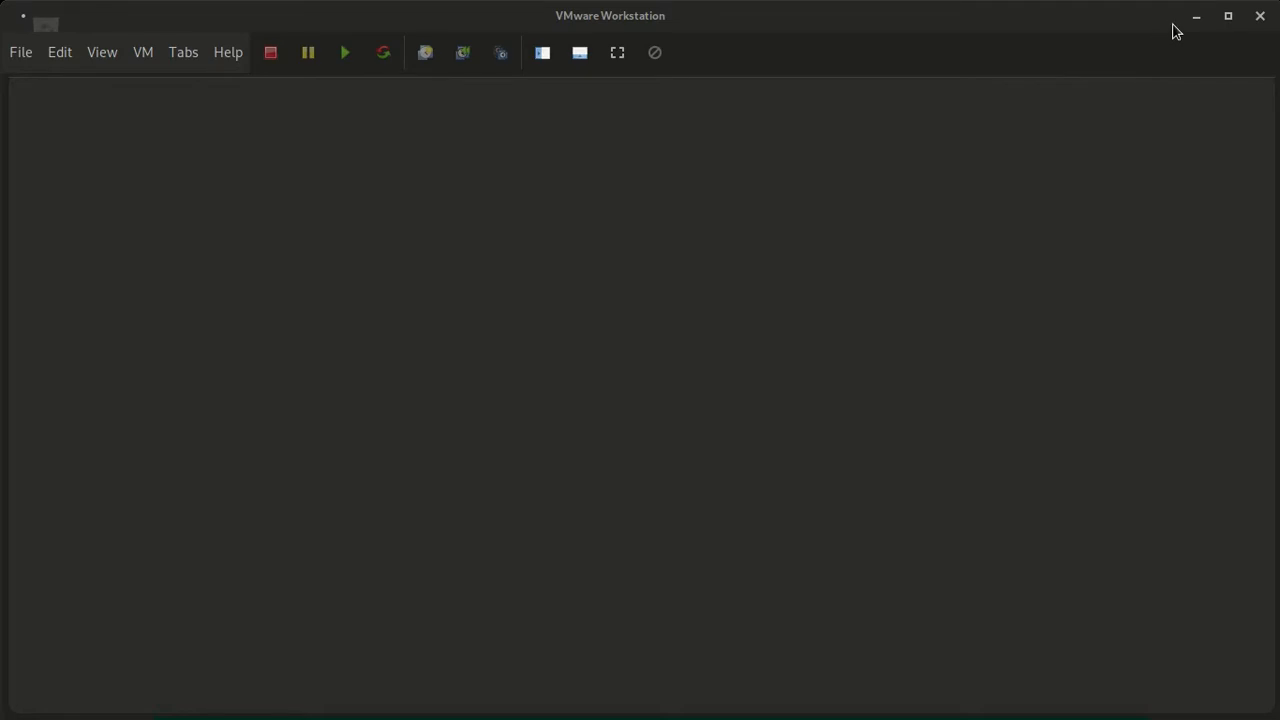
left_click(1197, 18)
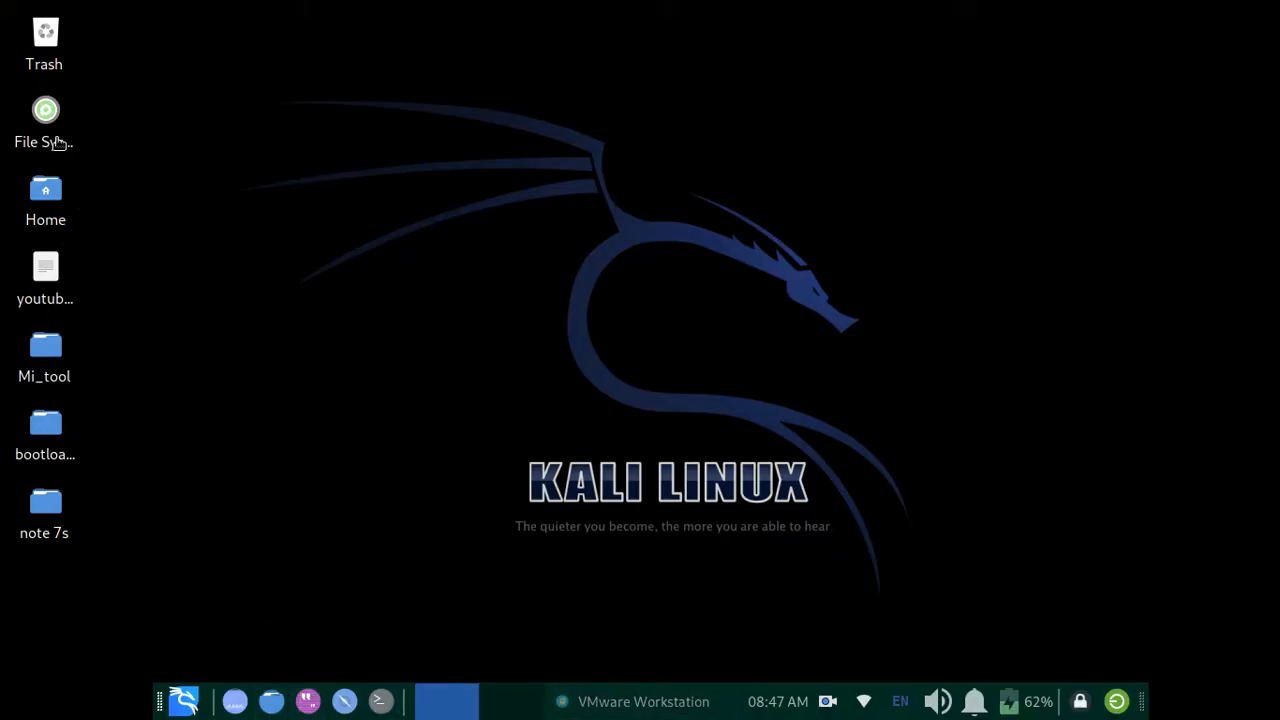
double_click(46, 125)
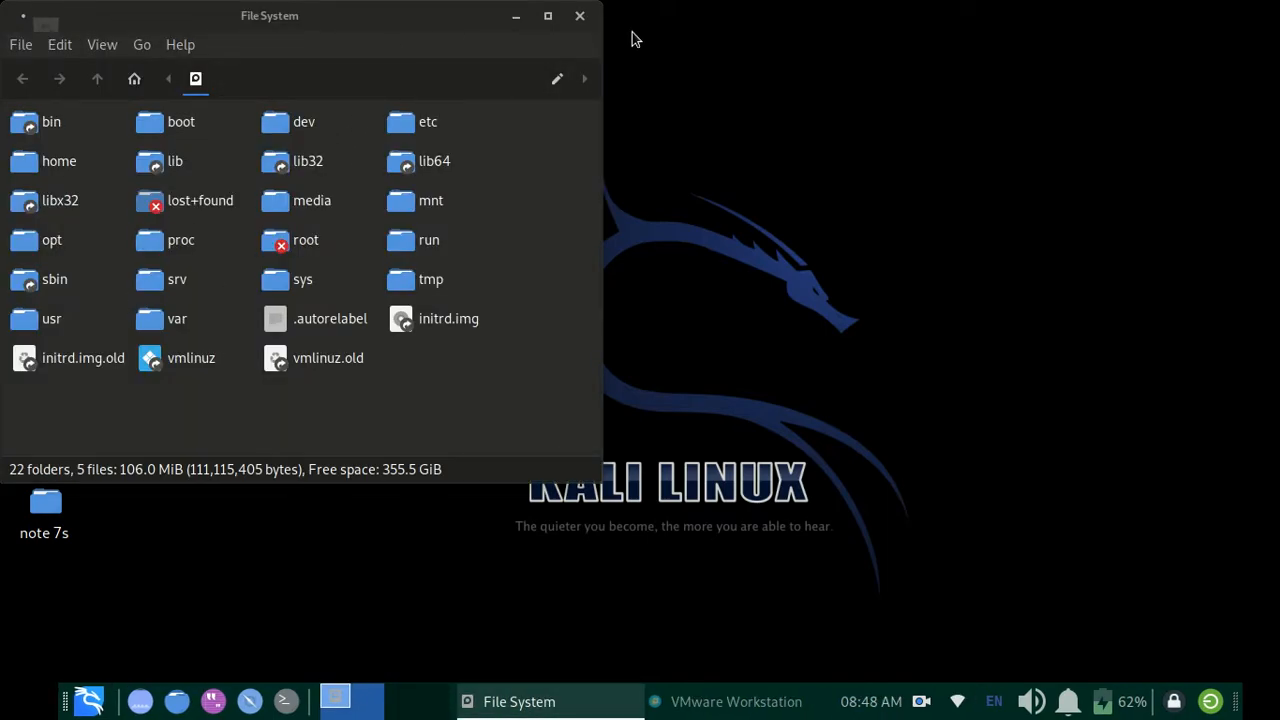
left_click(590, 17)
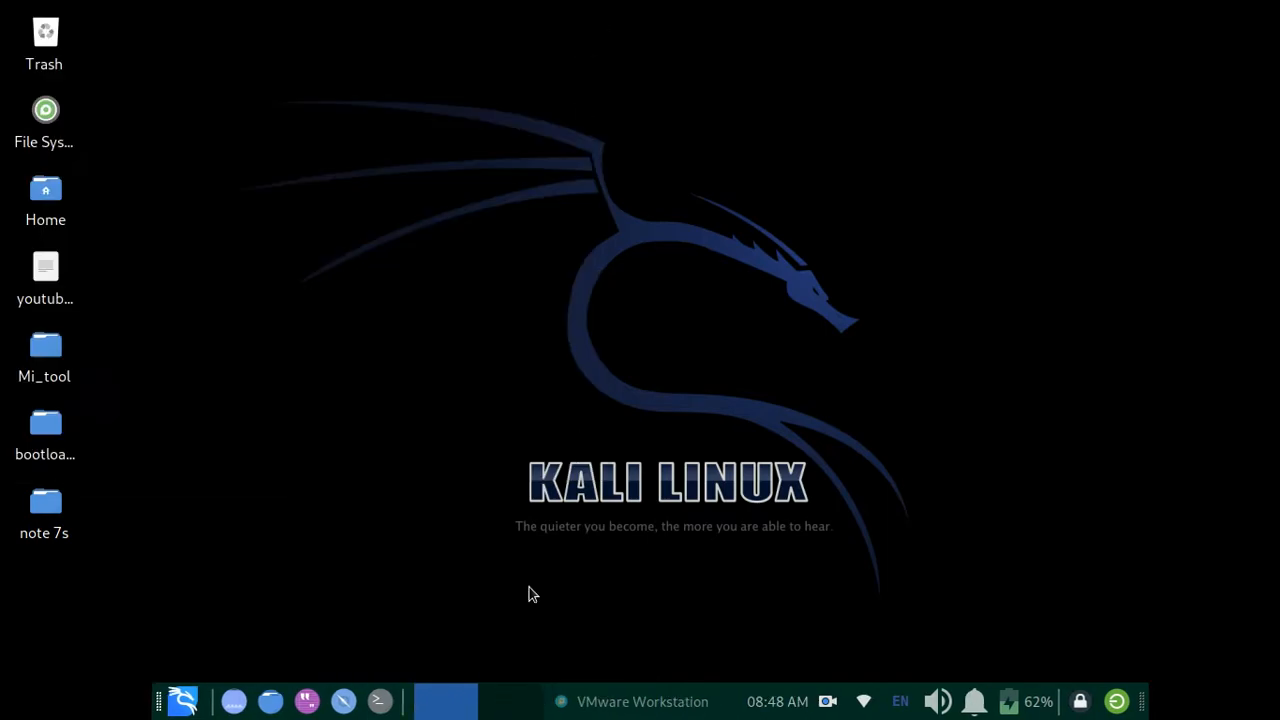
- Open Firefox and replace the Kali Linux homepage with a blank new tab
left_click(183, 701)
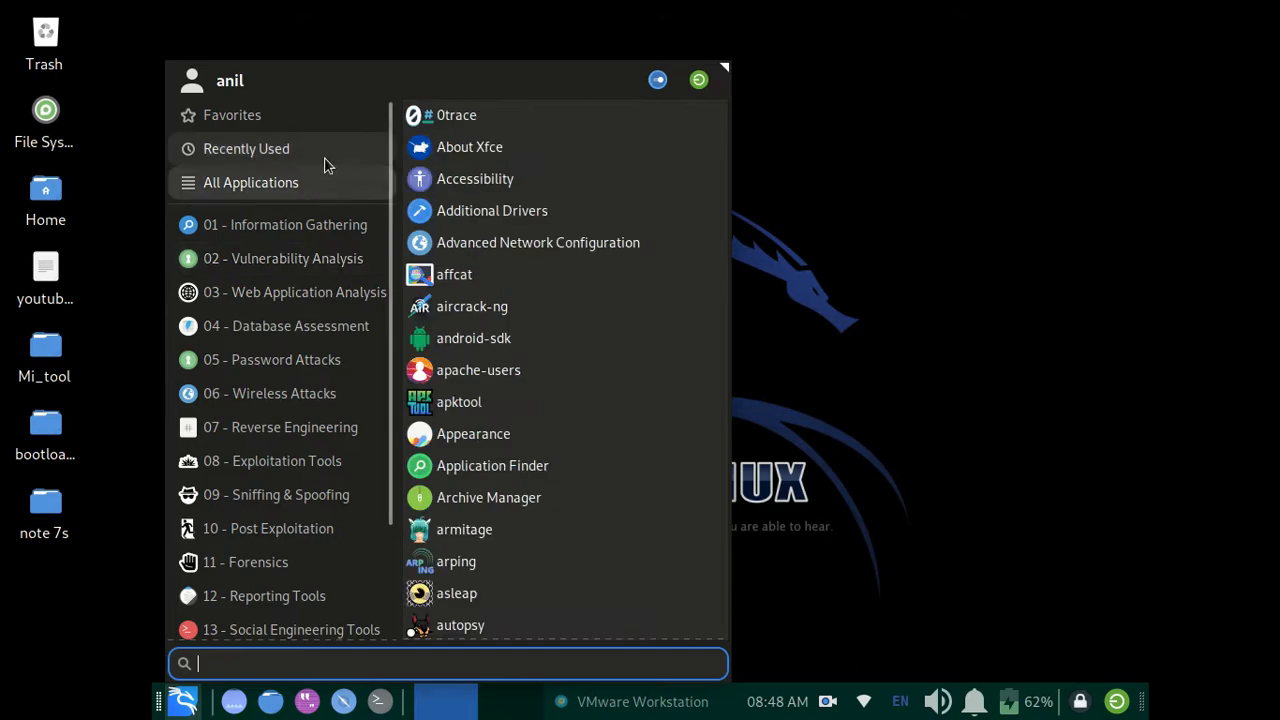
mouse_move(320, 152)
left_click(446, 178)
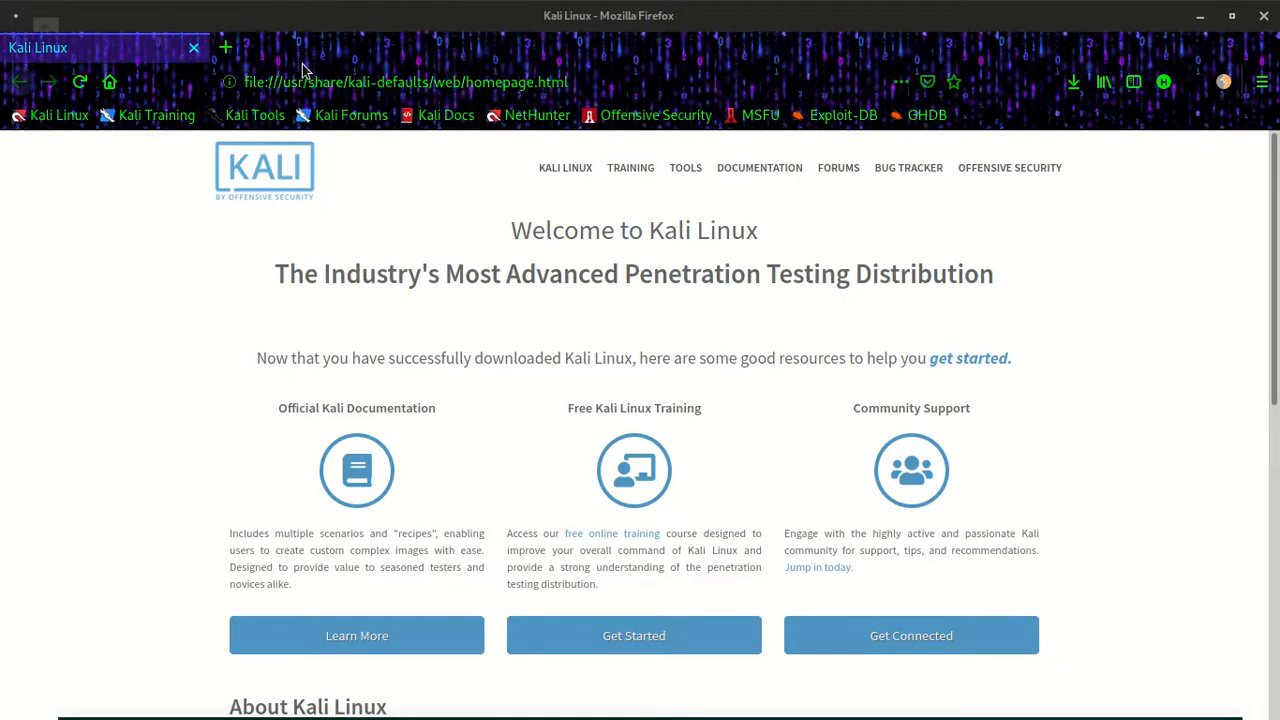
left_click(226, 48)
left_click(193, 47)
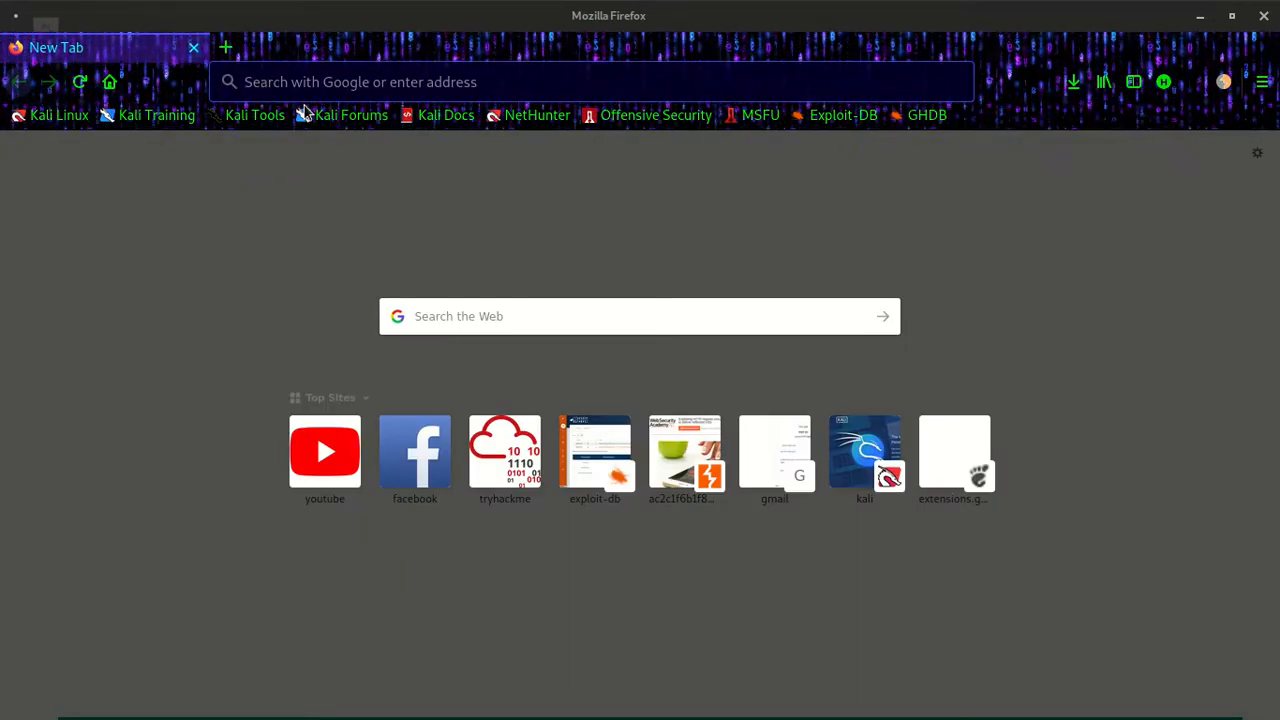
left_click(285, 80)
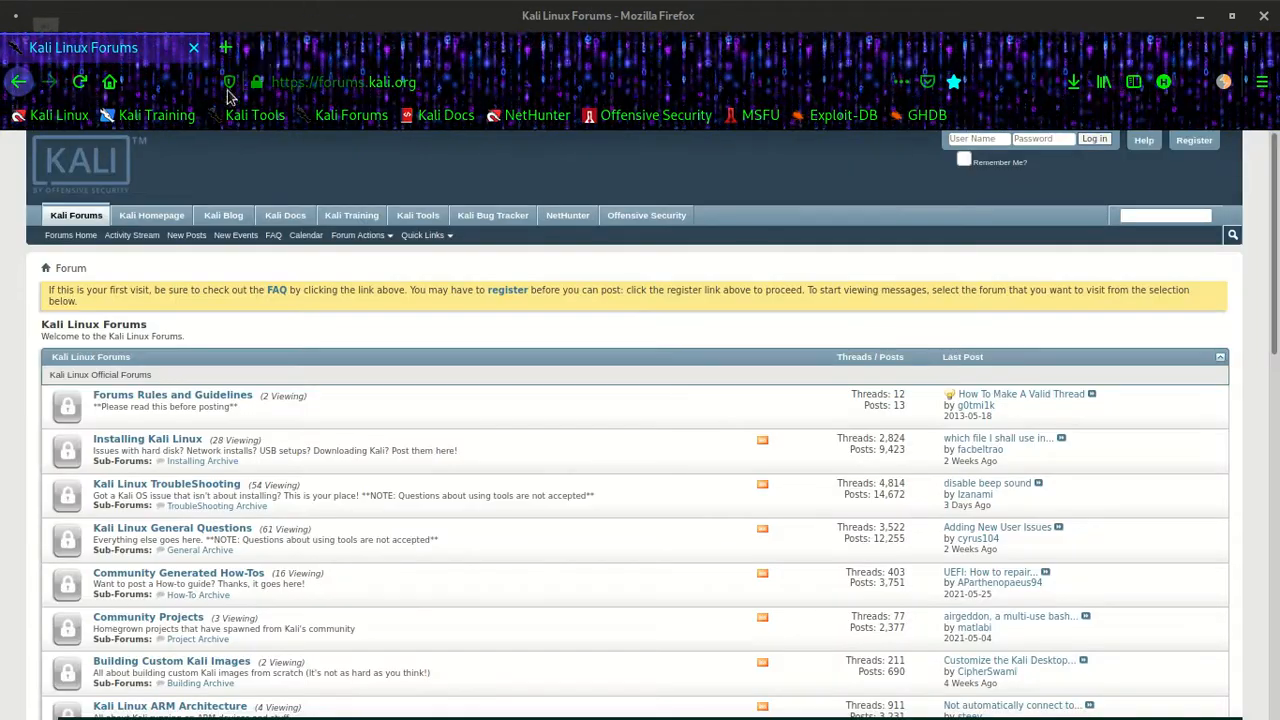
left_click(225, 47)
left_click(193, 48)
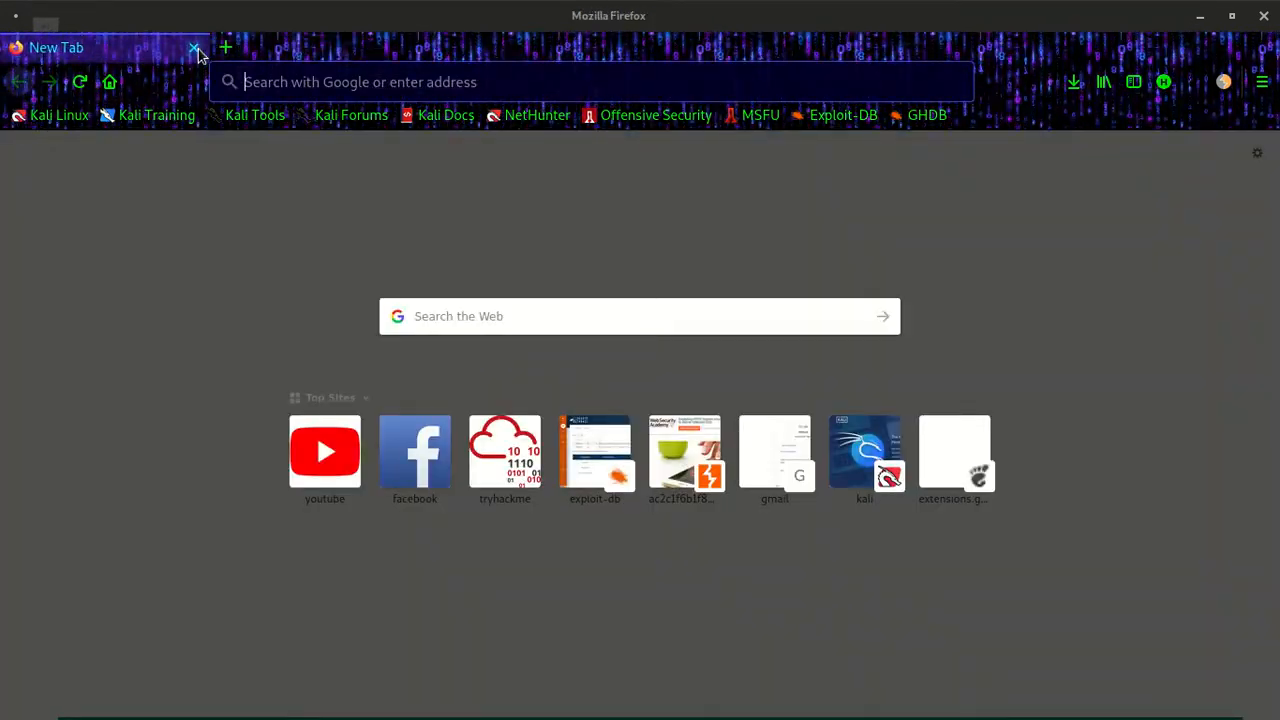
- Search the web for "ubuntu" and open the official Ubuntu website's download link from the results
type("ubunt")
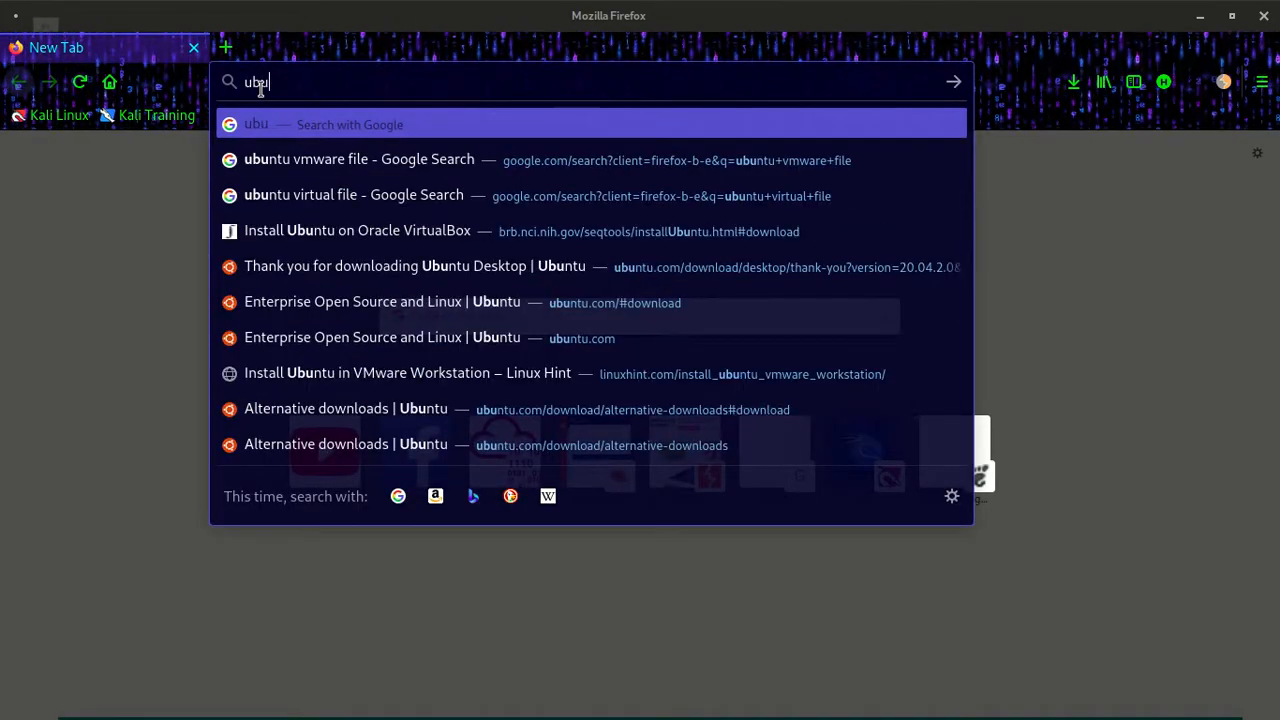
type("u")
key("Return")
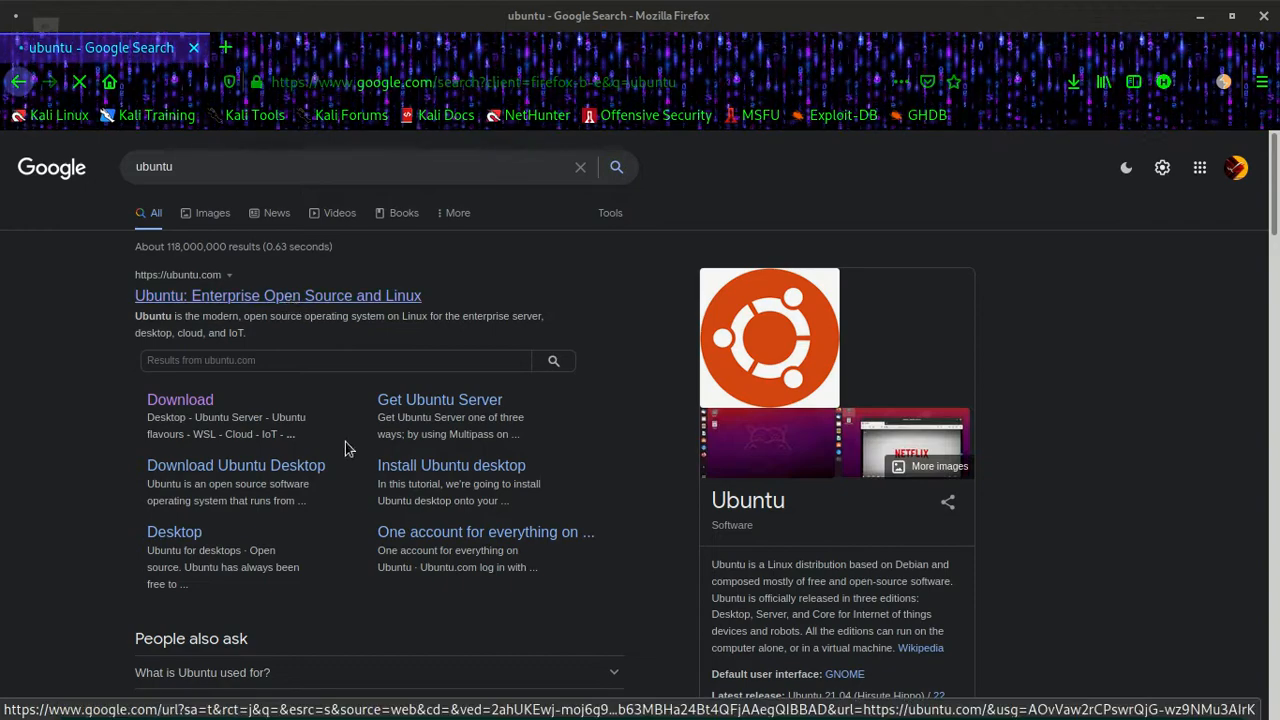
left_click(176, 402)
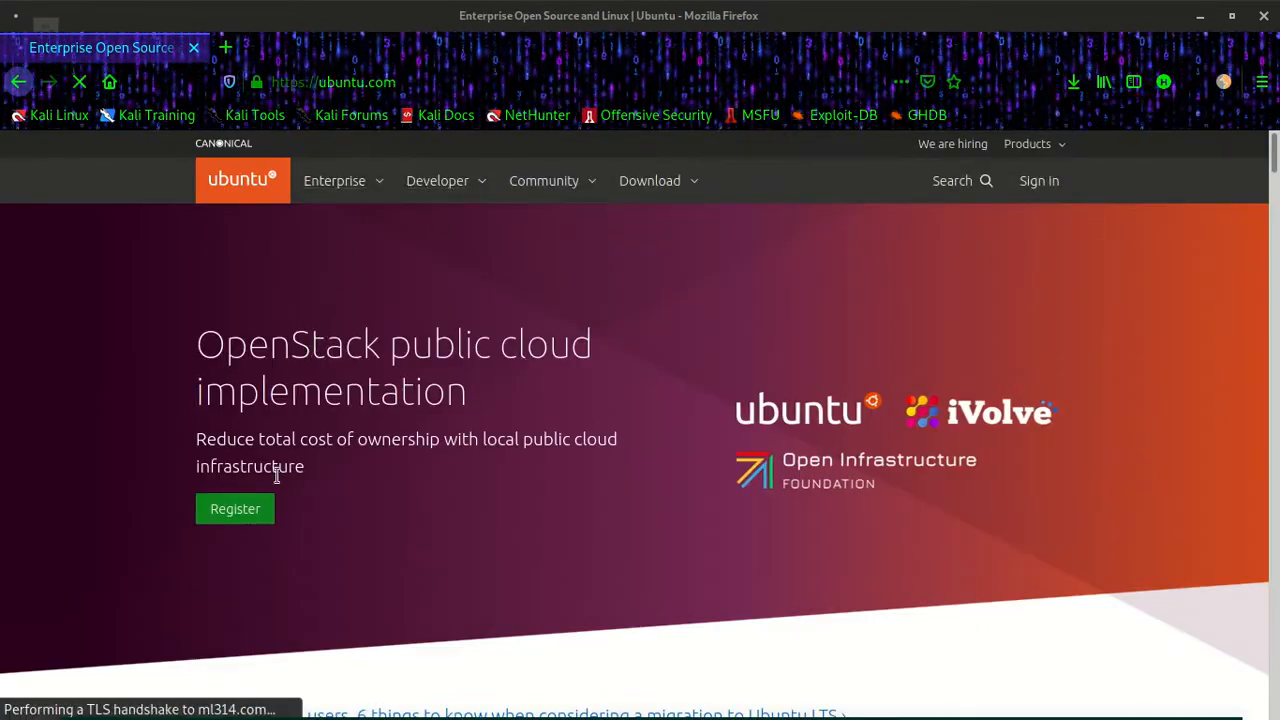
- Request the Ubuntu Desktop 20.04 LTS download, cancel saving the ISO file and close the browser
left_click(672, 184)
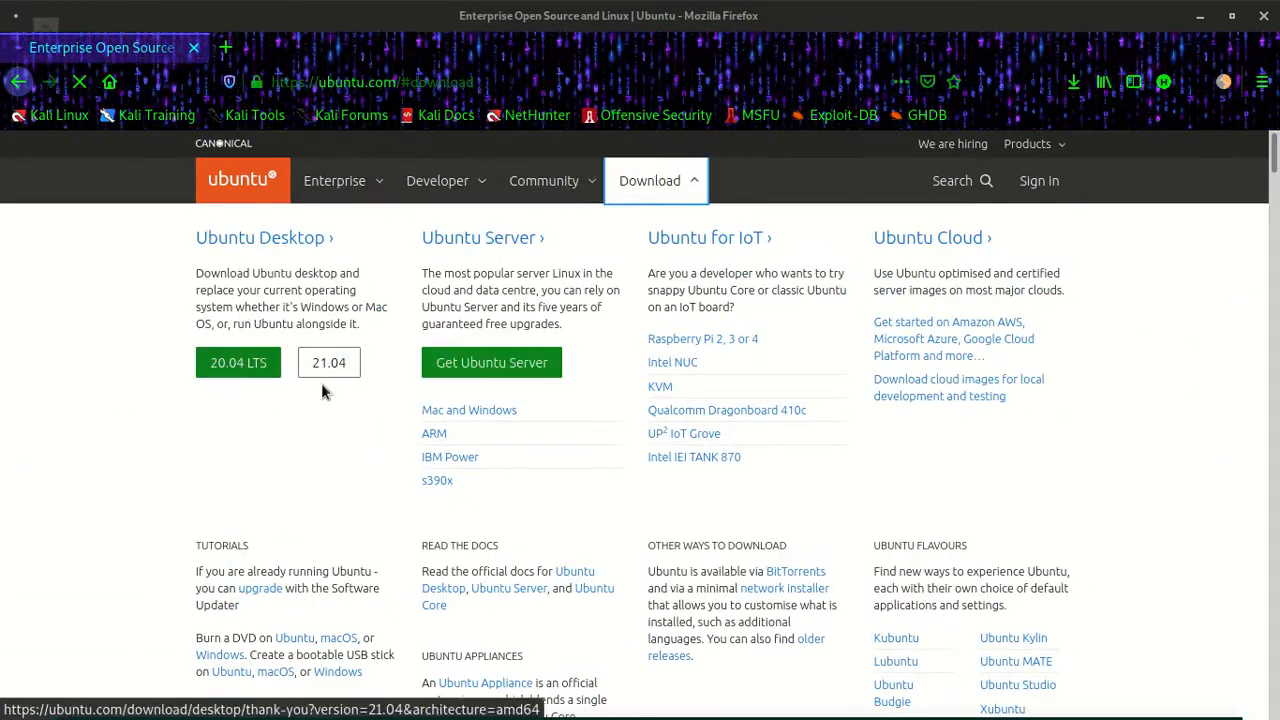
left_click(240, 365)
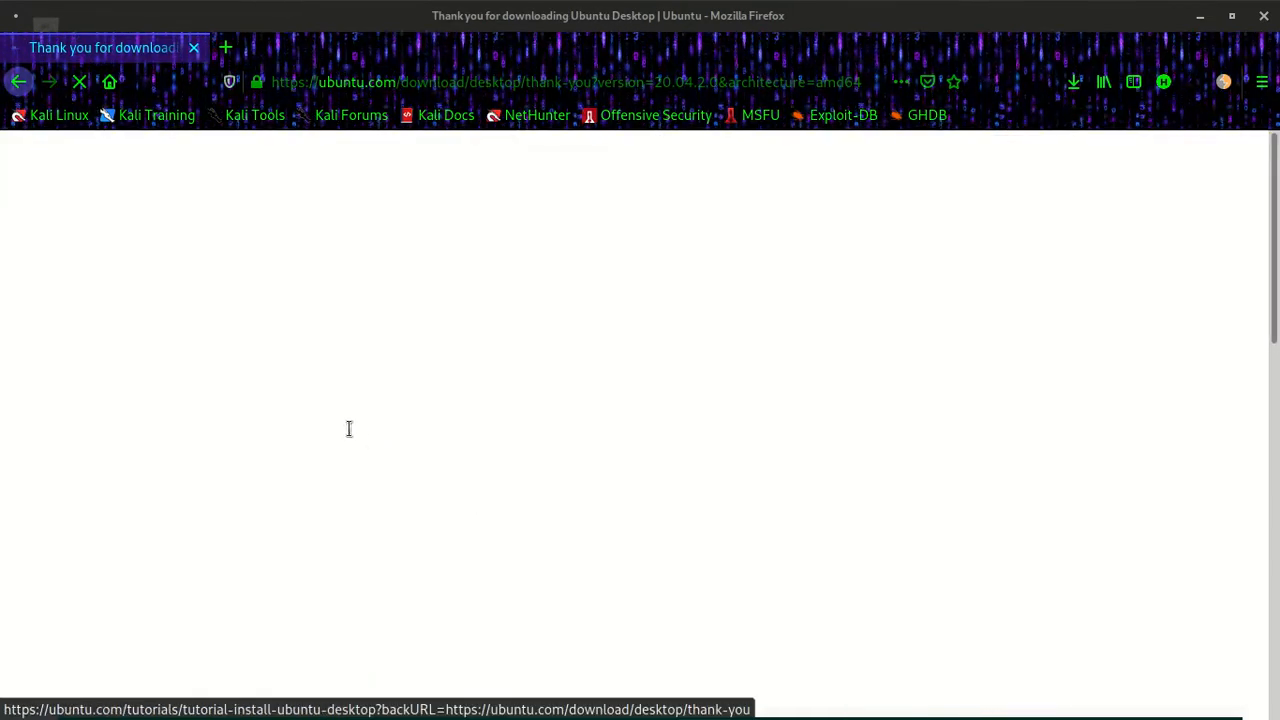
scroll(531, 337, "down", 5)
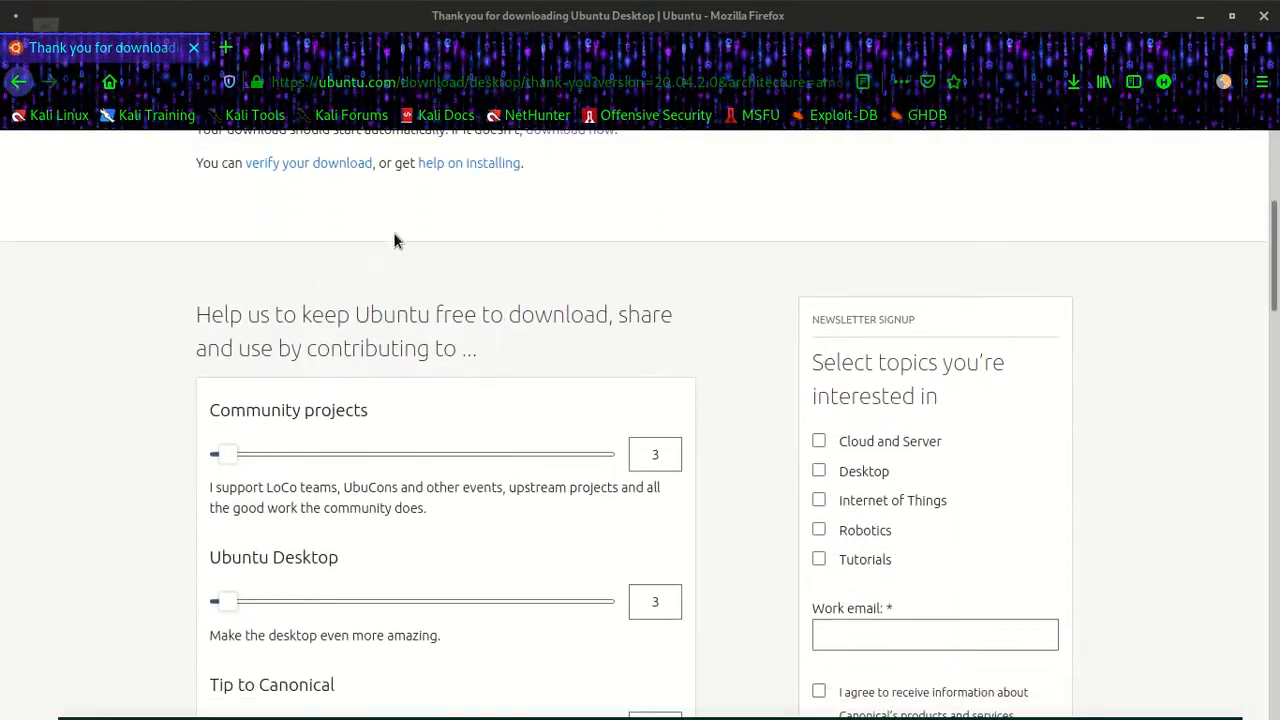
scroll(429, 295, "down", 6)
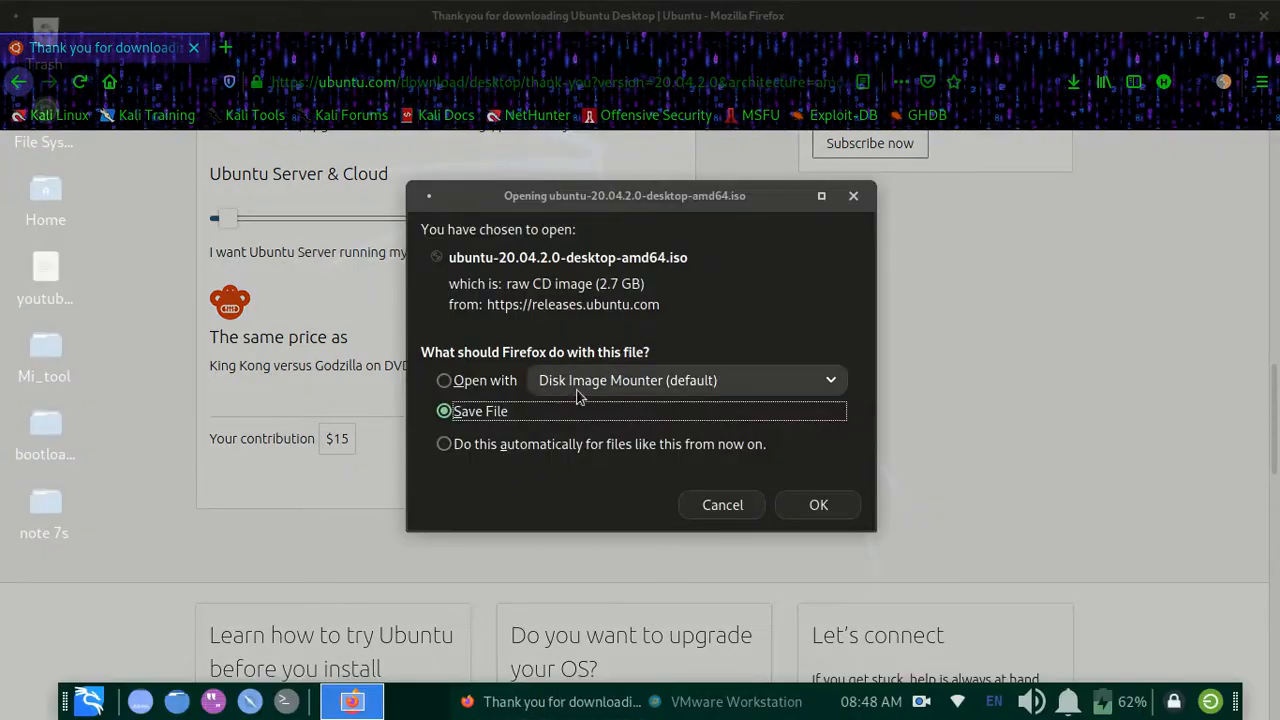
left_click(741, 506)
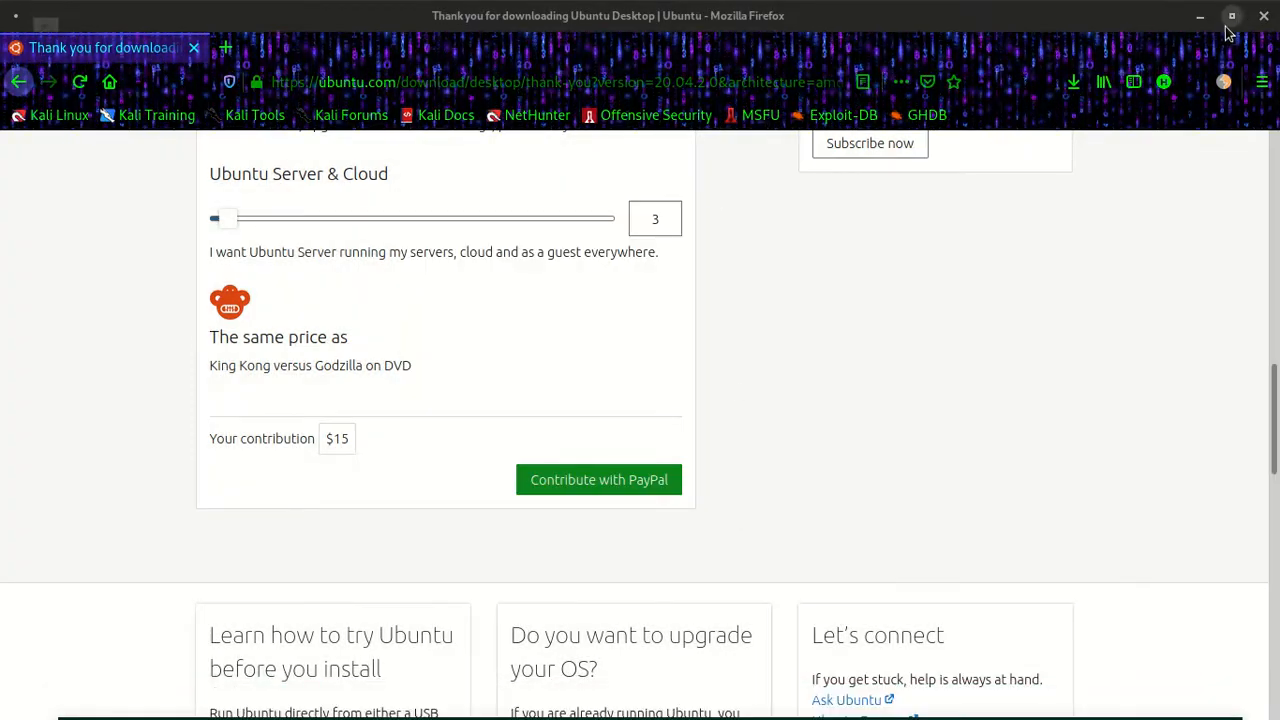
left_click(1229, 28)
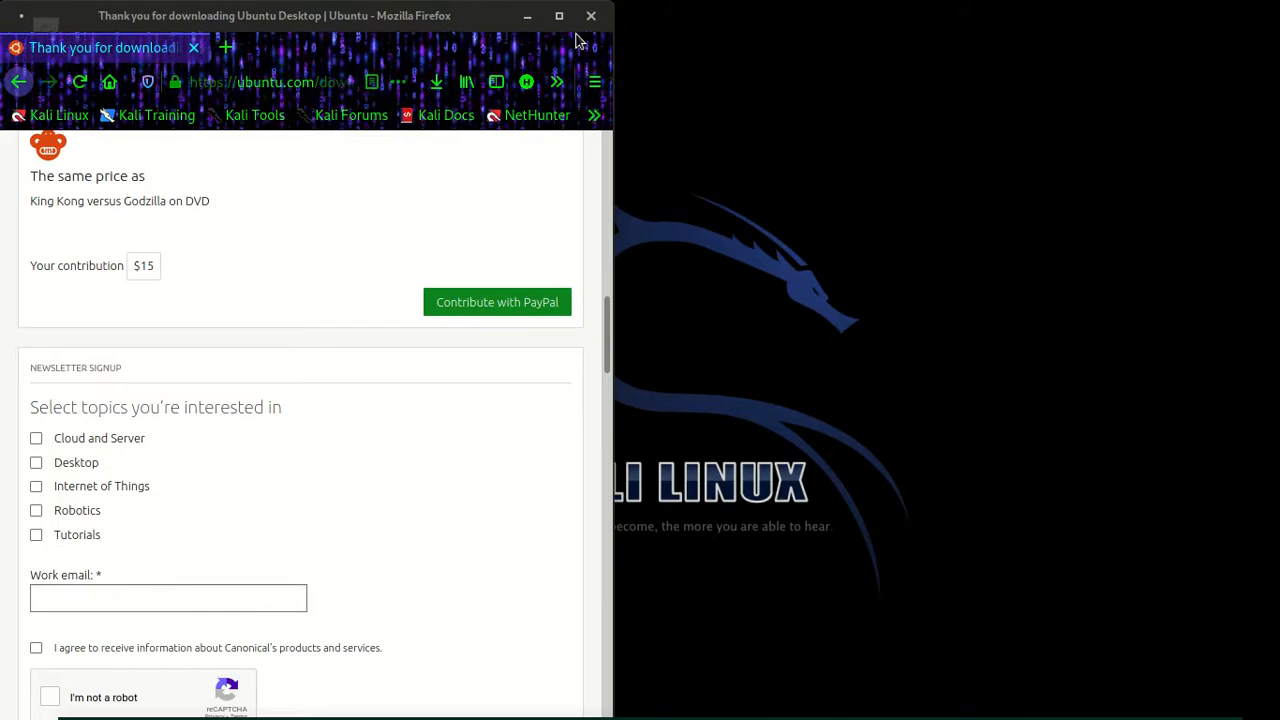
left_click(587, 16)
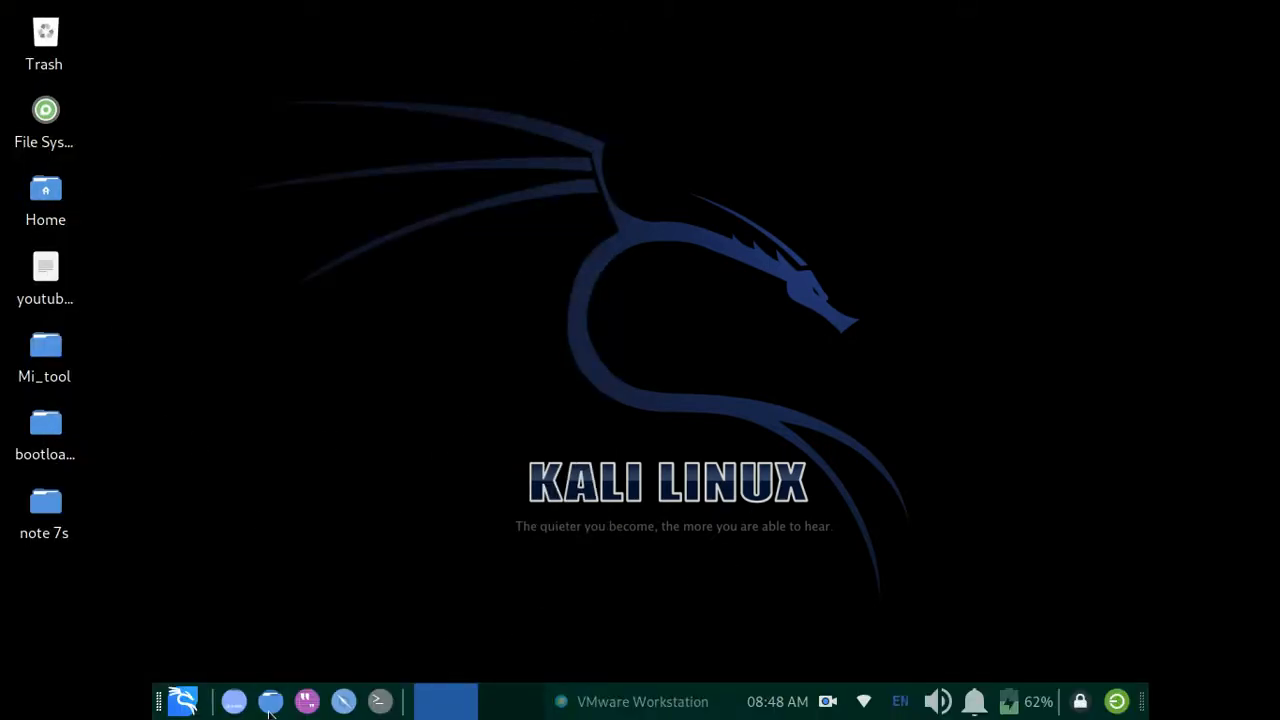
- Locate ubuntu-20.04.2.0-desktop-amd64.iso in the Downloads folder and minimize the file manager
left_click(277, 703)
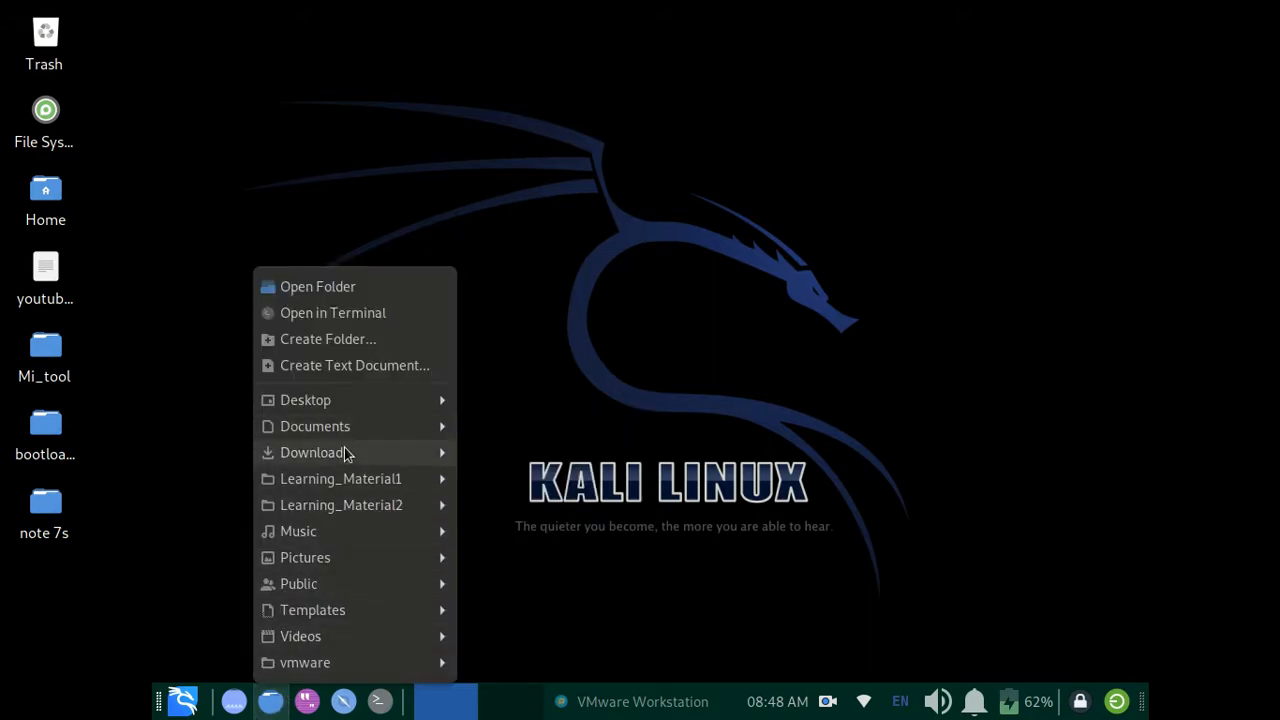
mouse_move(452, 452)
left_click(505, 452)
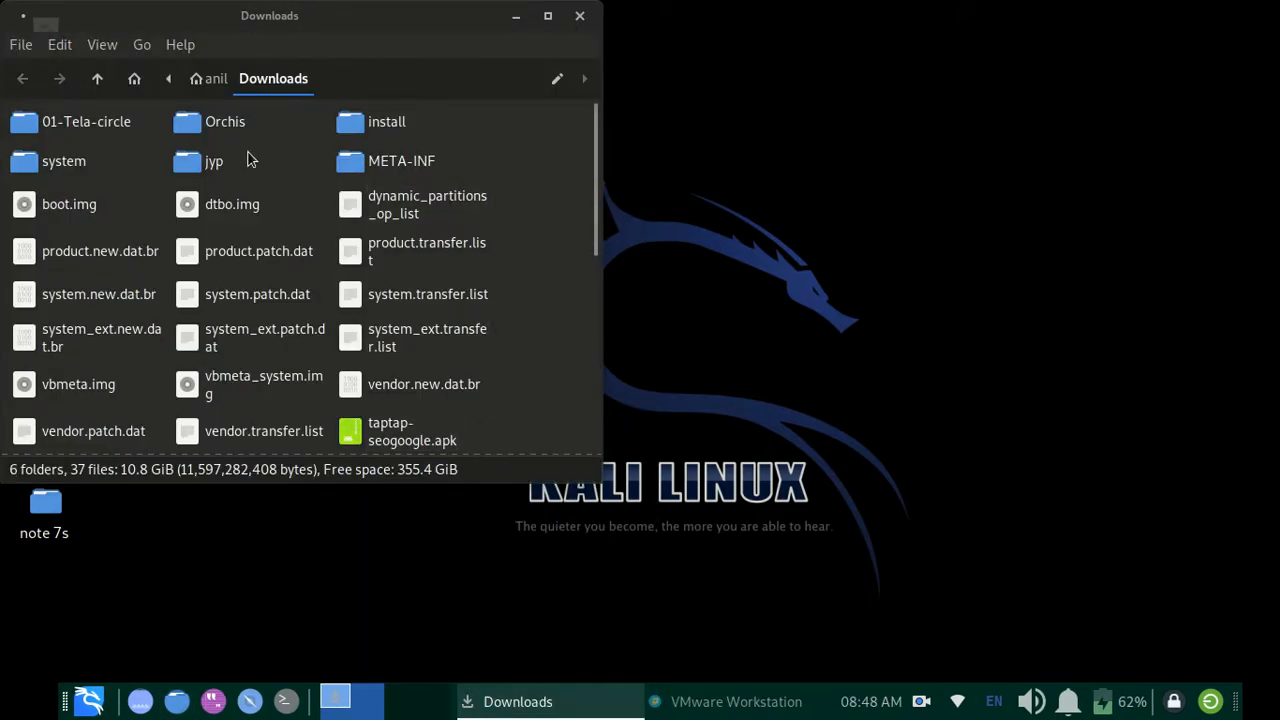
scroll(186, 292, "down", 10)
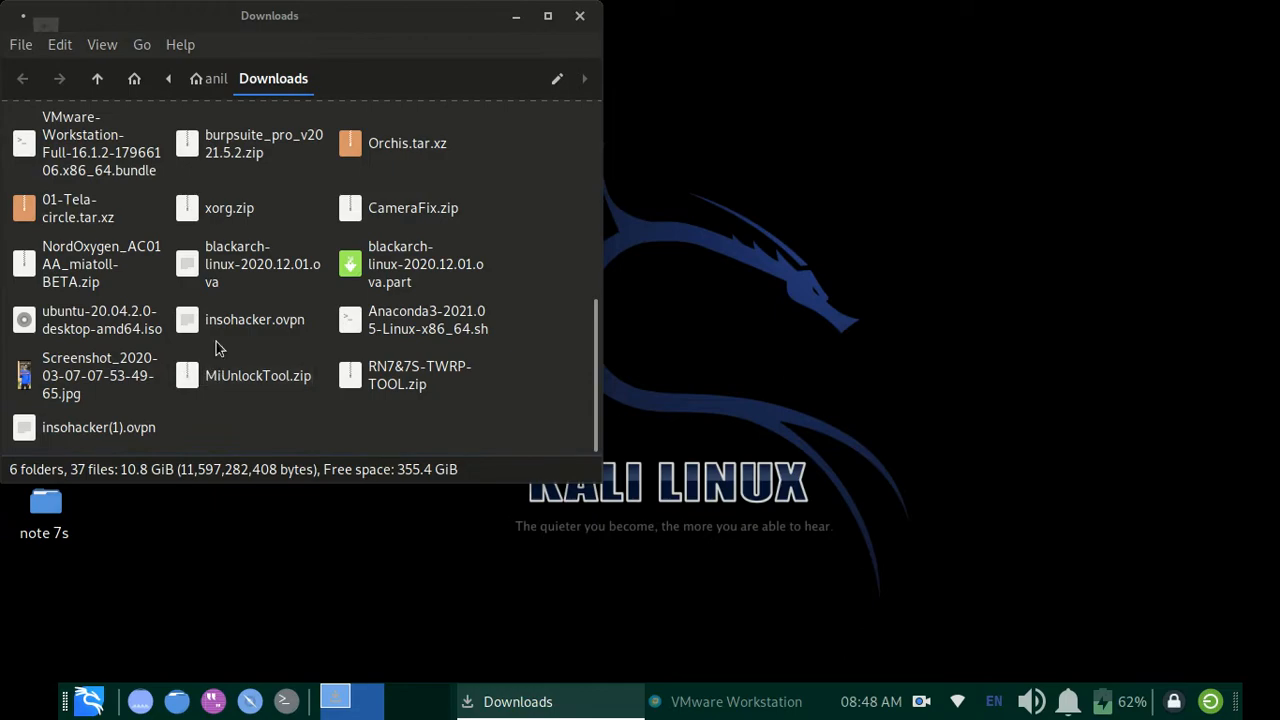
left_click(74, 322)
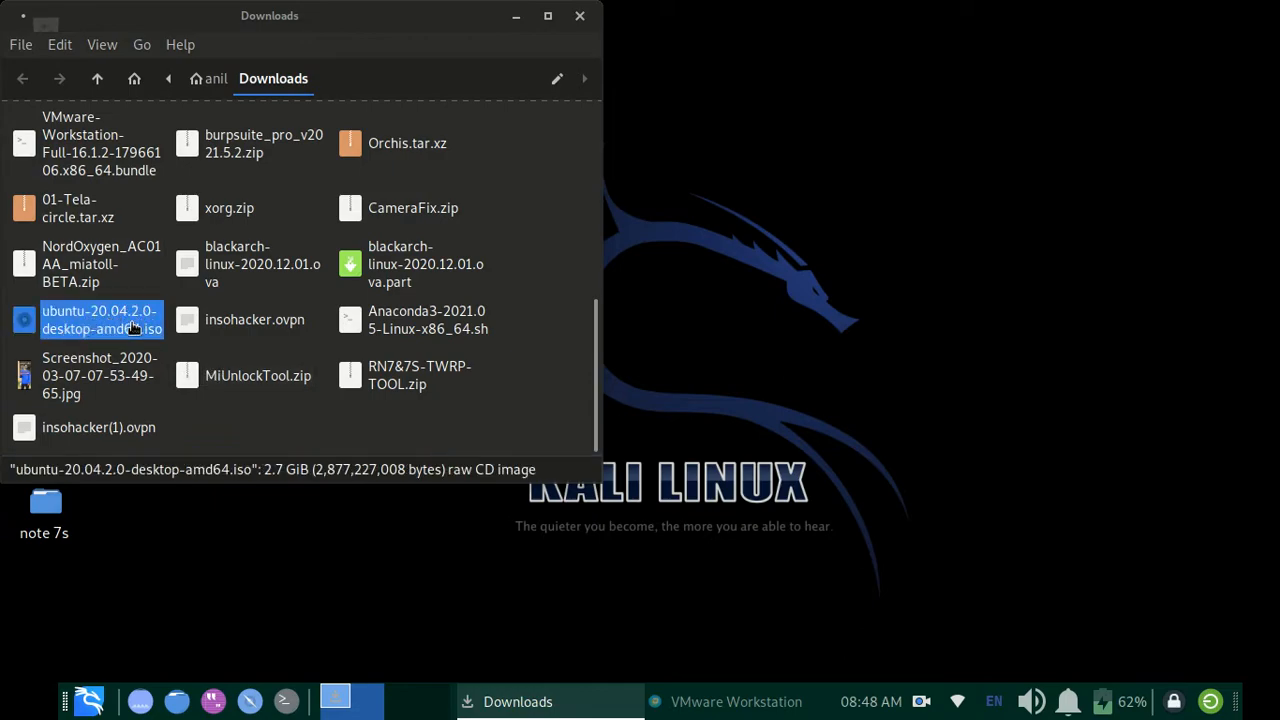
left_click(515, 20)
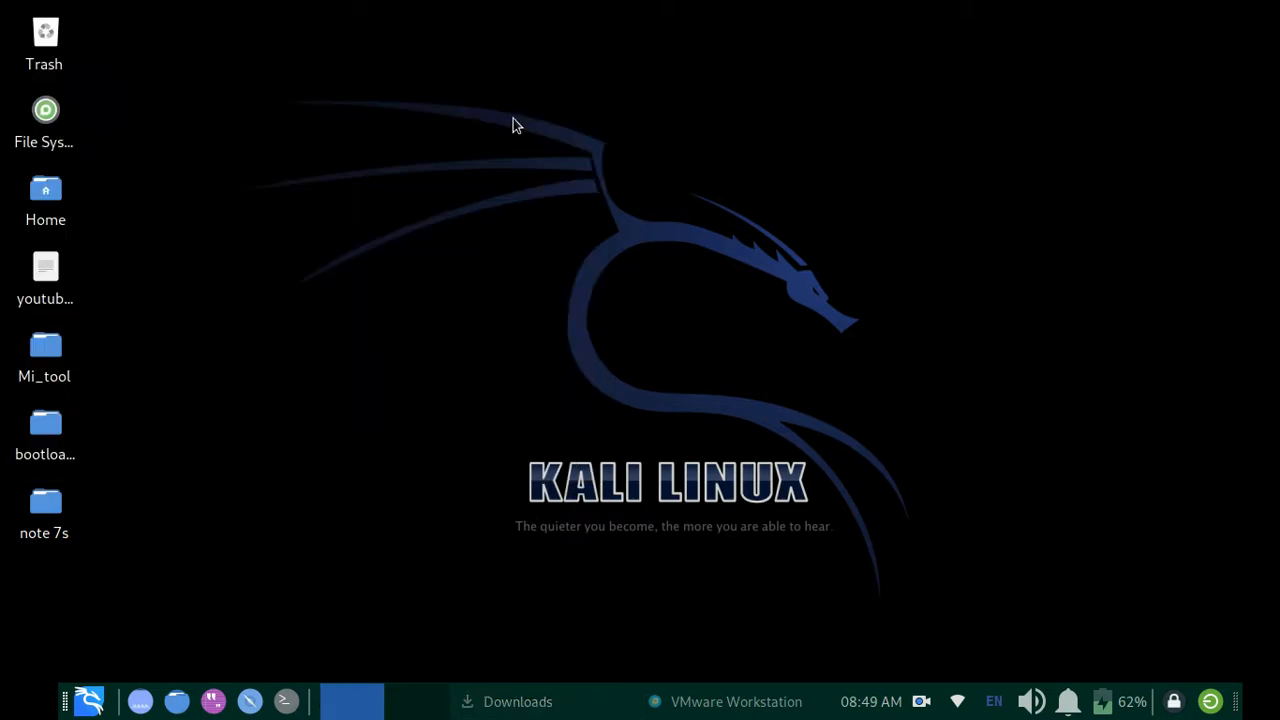
- Close the blank VMware Workstation window and relaunch VMware Workstation by searching the applications for "vm"
left_click(766, 700)
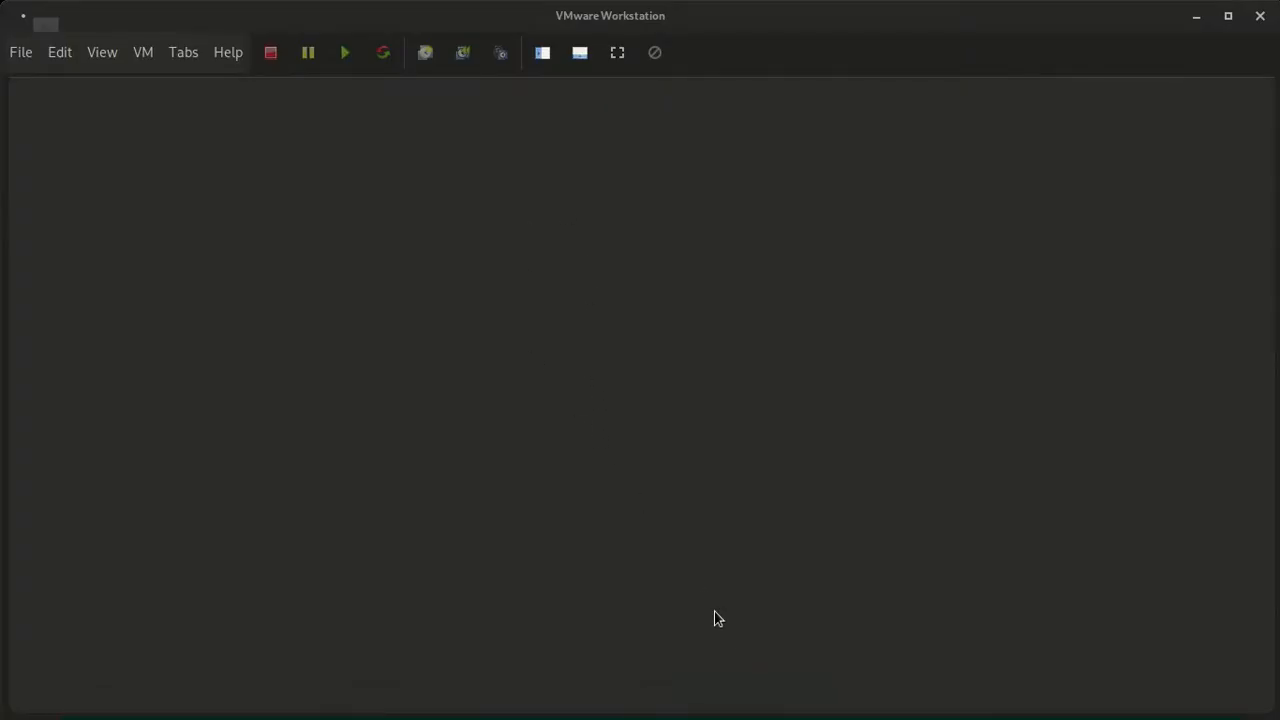
left_click(42, 60)
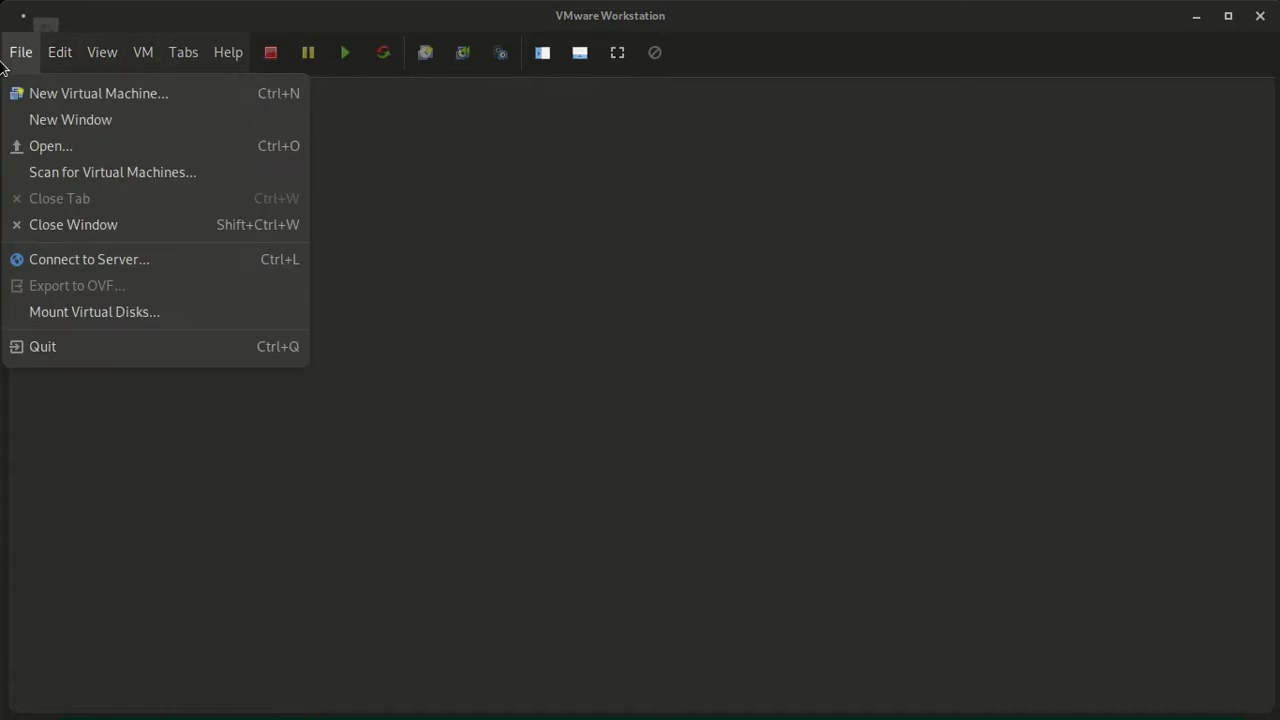
left_click(1256, 20)
left_click(1257, 20)
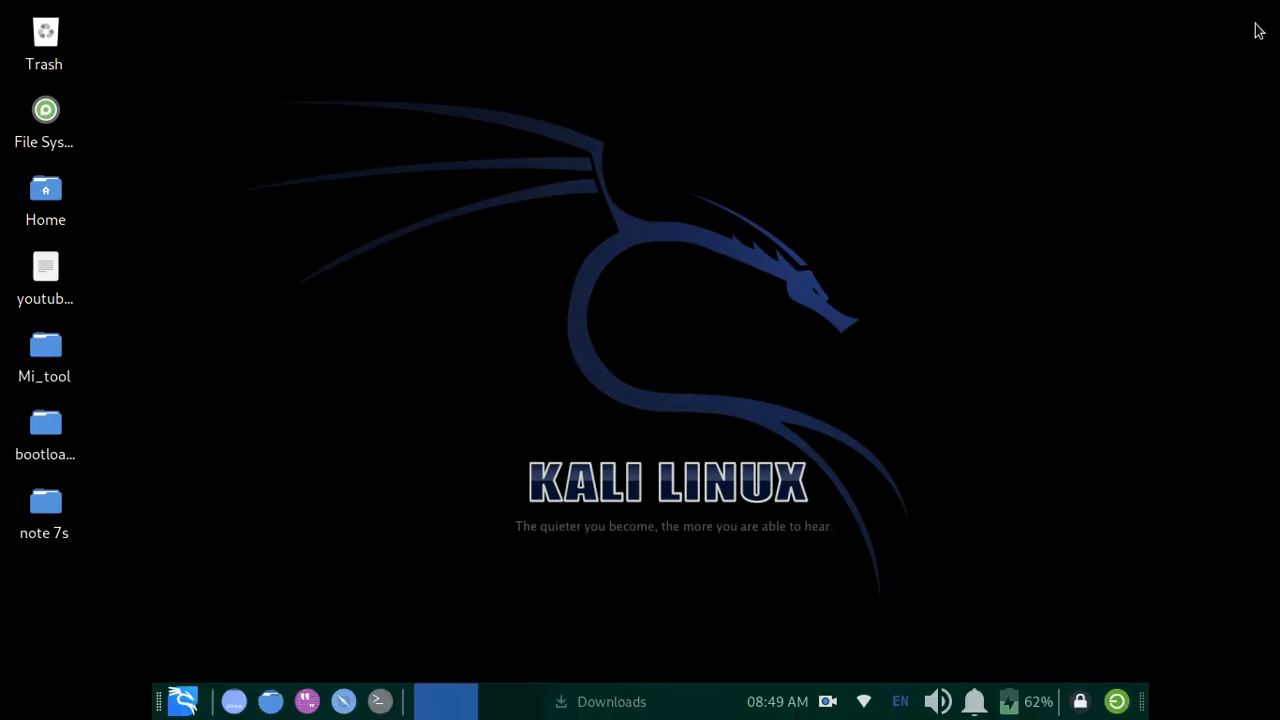
left_click(180, 702)
mouse_move(295, 612)
type("vm")
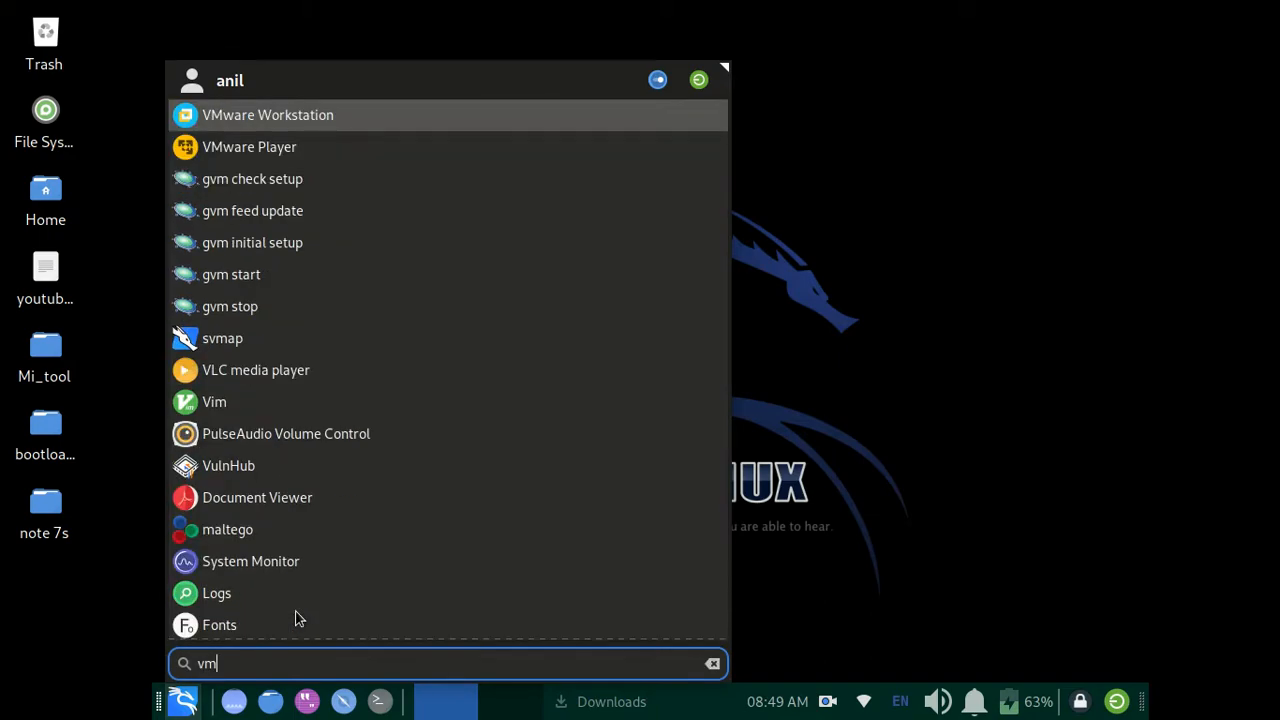
left_click(284, 117)
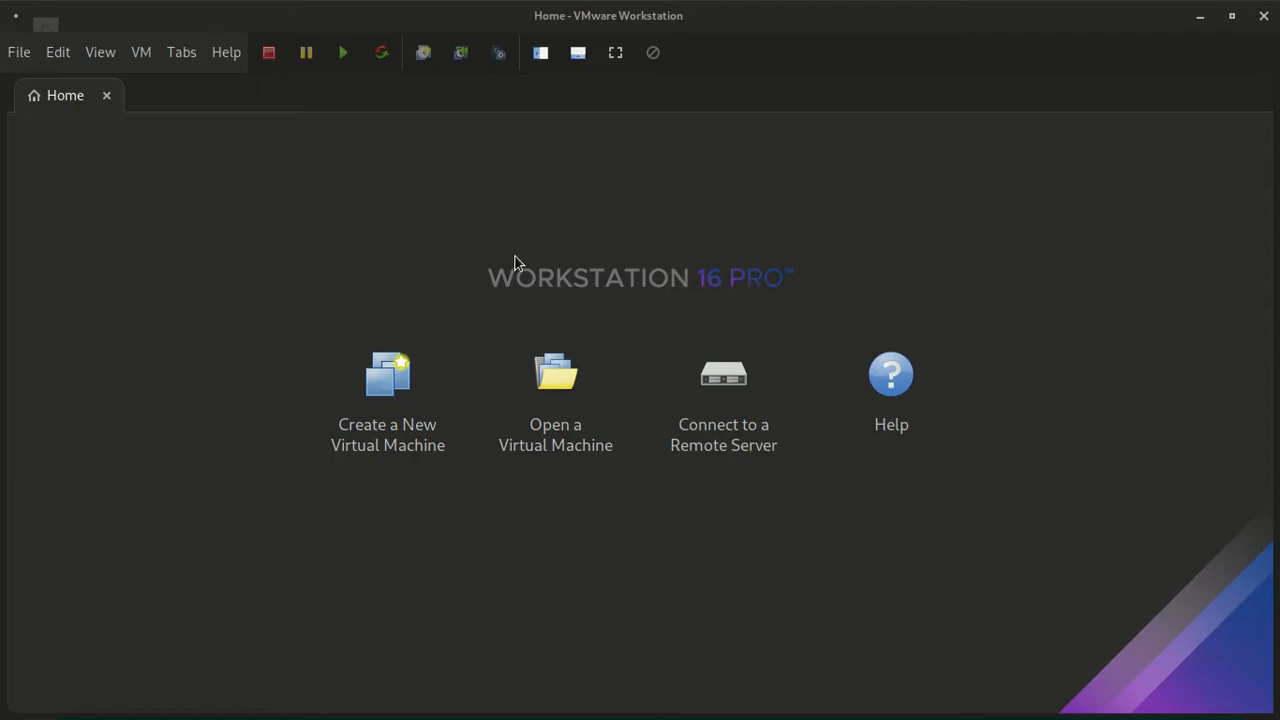
- Minimize VMware Workstation, open Firefox in a maximized window and add a new tab
left_click(1200, 16)
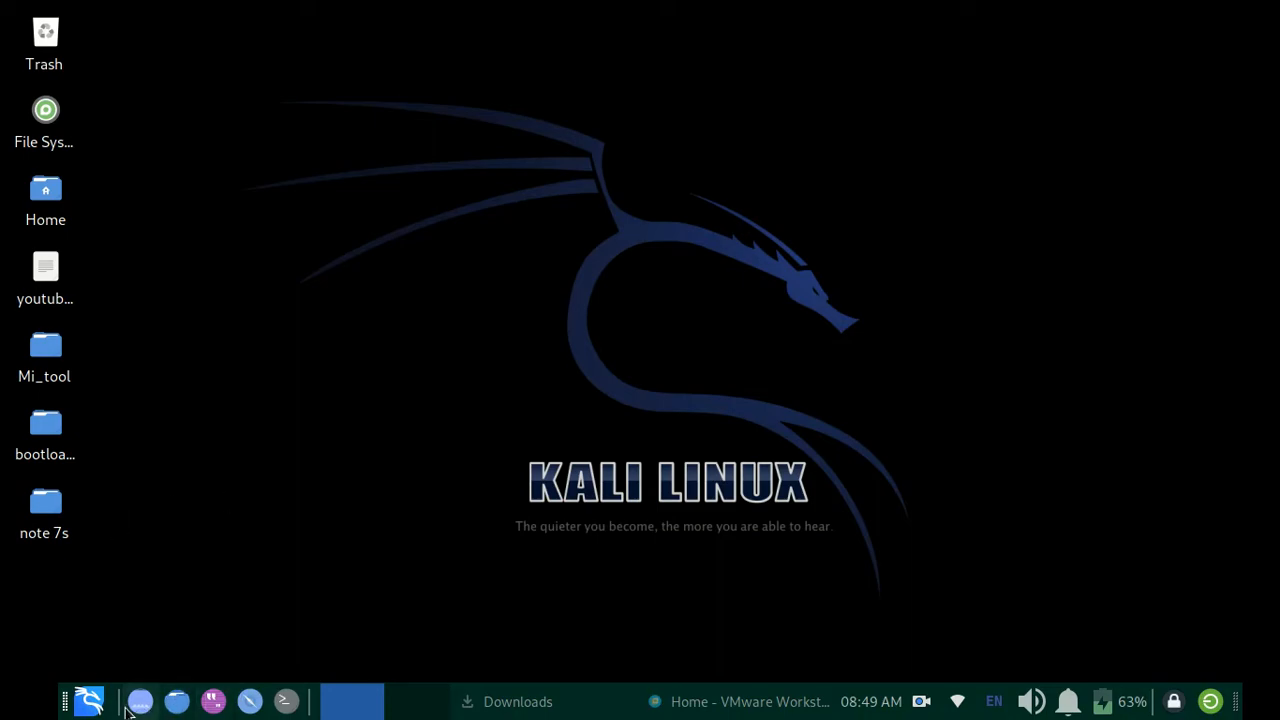
left_click(89, 701)
left_click(185, 226)
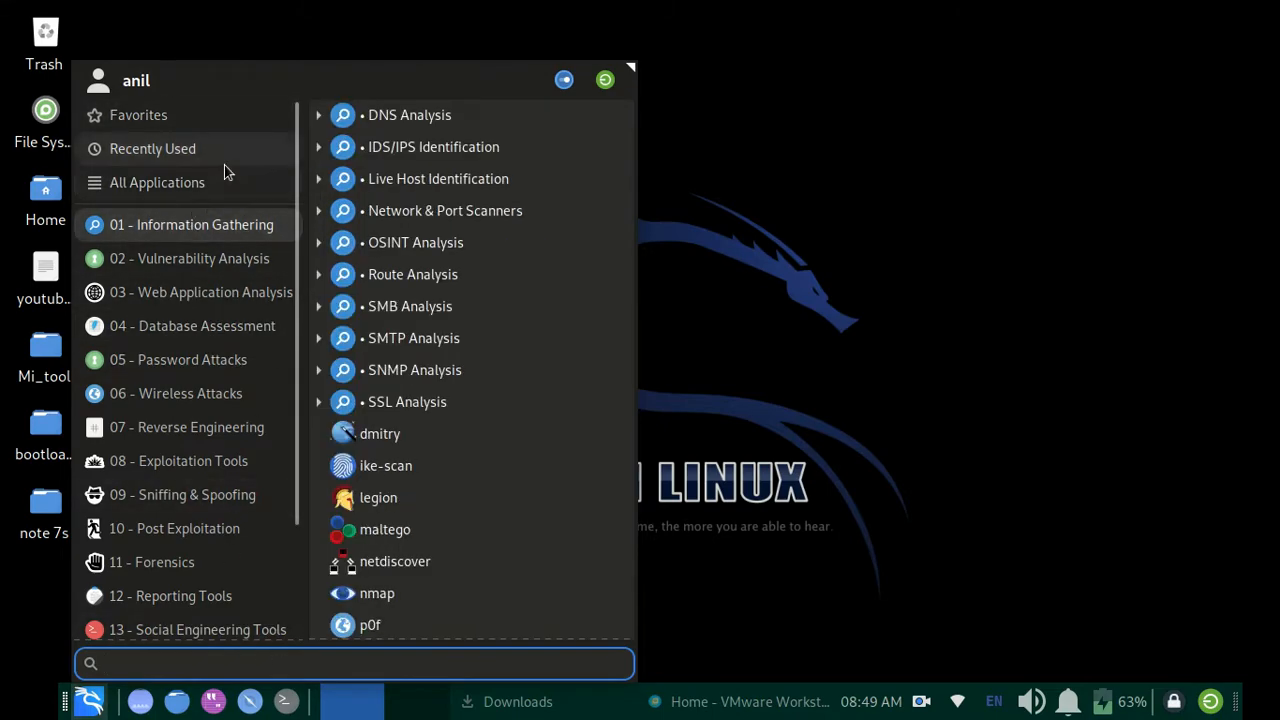
mouse_move(186, 158)
left_click(332, 148)
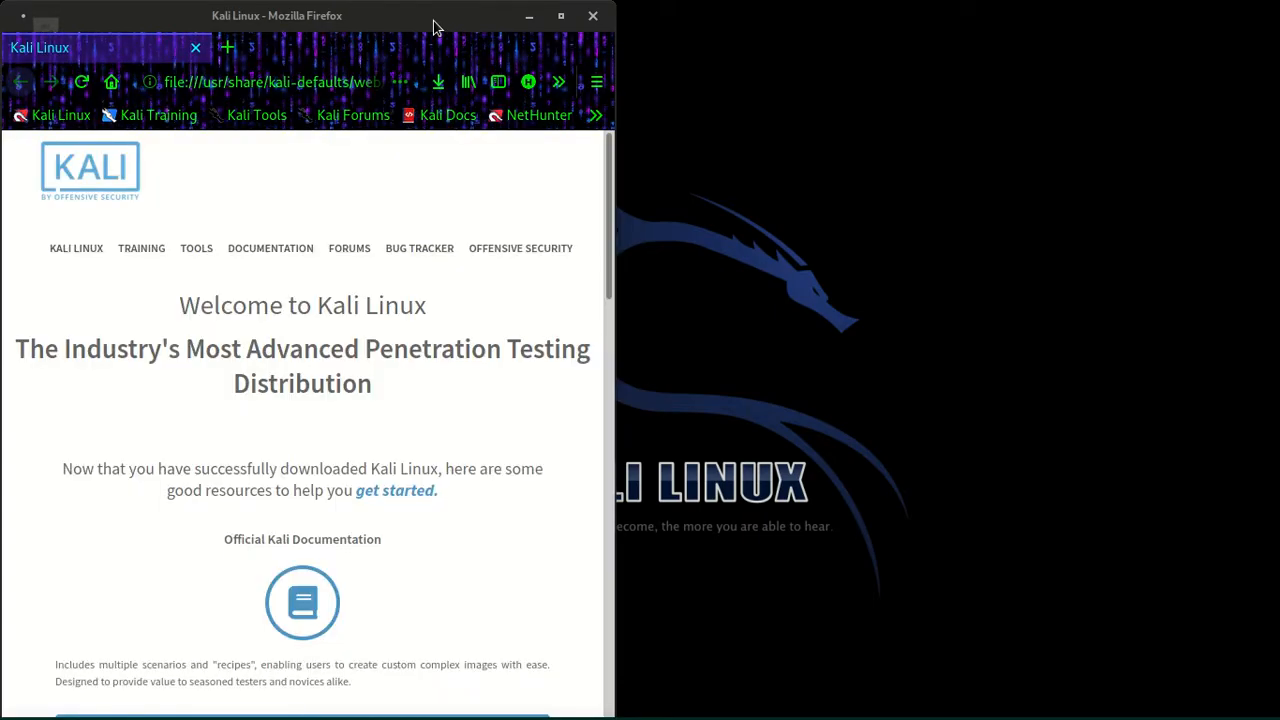
left_click(561, 16)
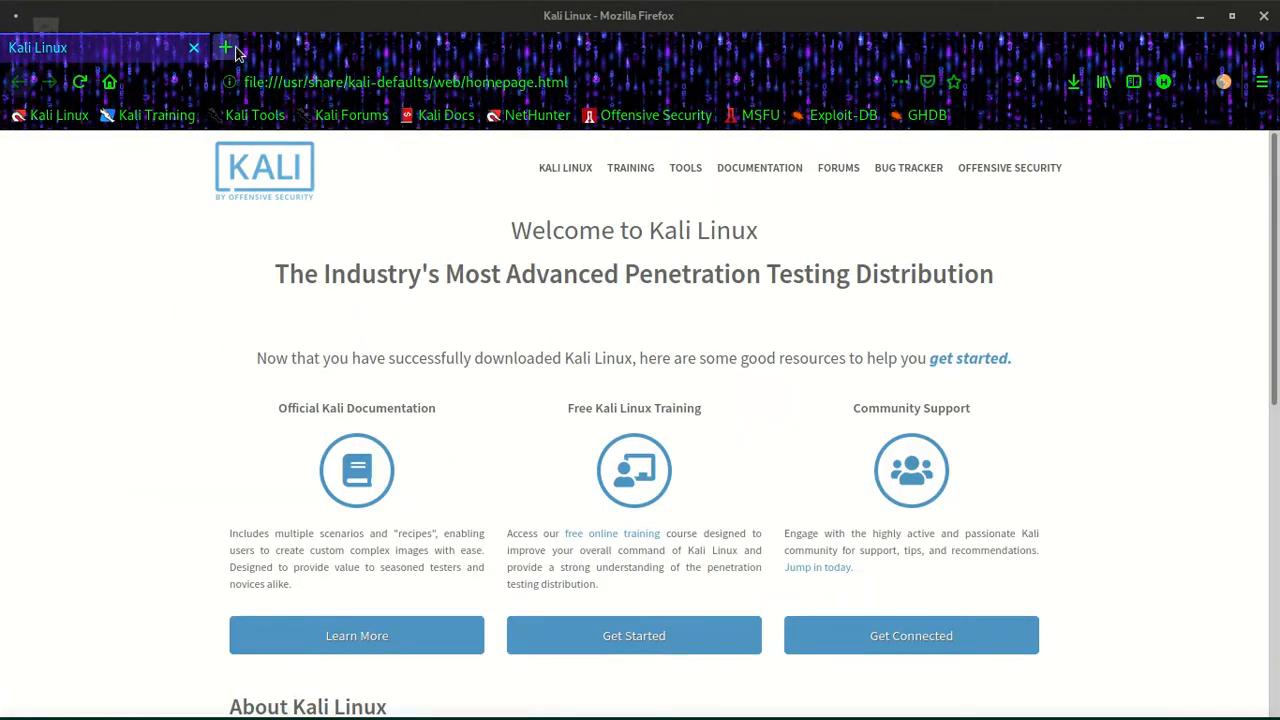
key("ctrl+t")
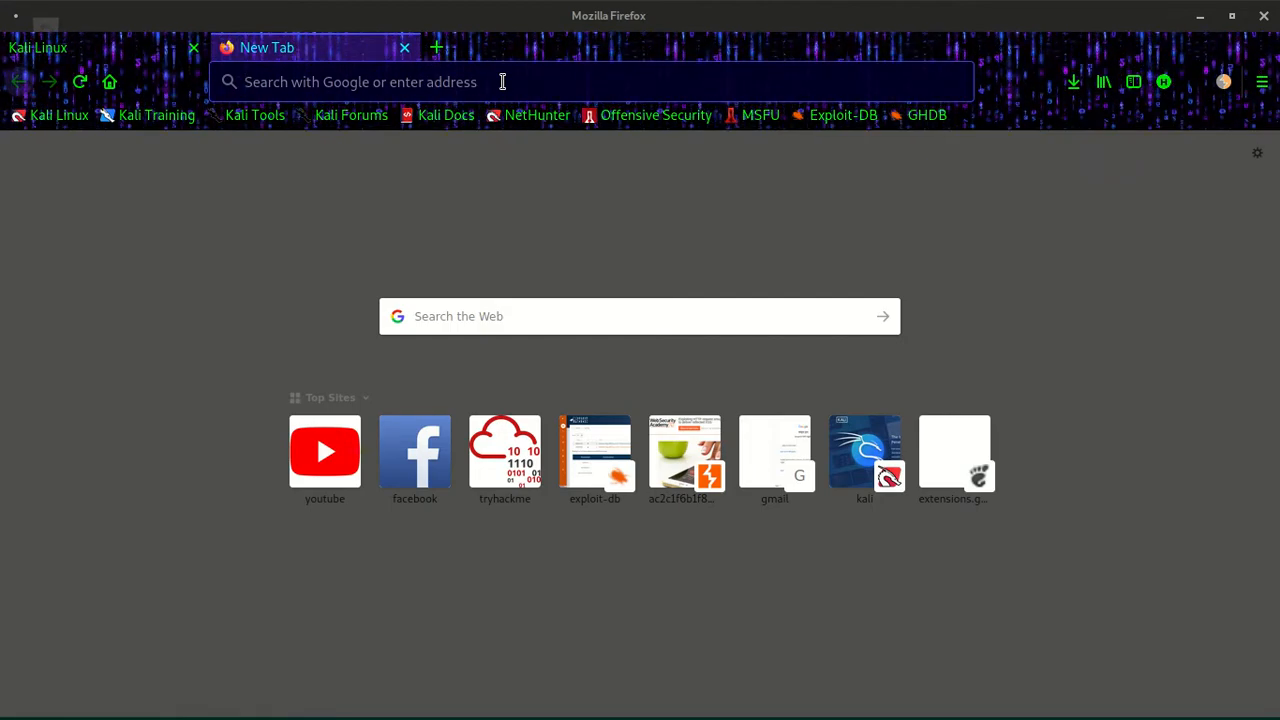
- Search the web for "vmware+work+station+pro key github" using the earlier search suggestion for "vmware pro"
type("vma")
key("BackSpace")
type("ware ")
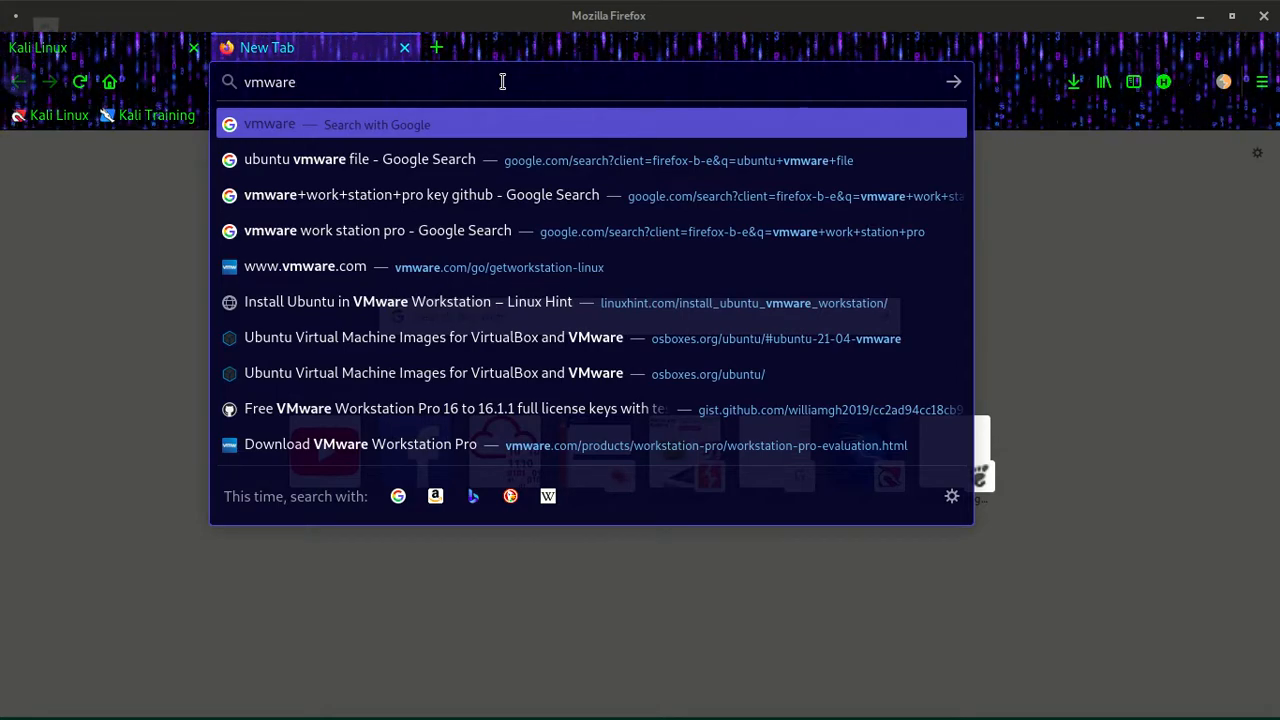
type("wo")
key("BackSpace")
key("BackSpace")
type("pro")
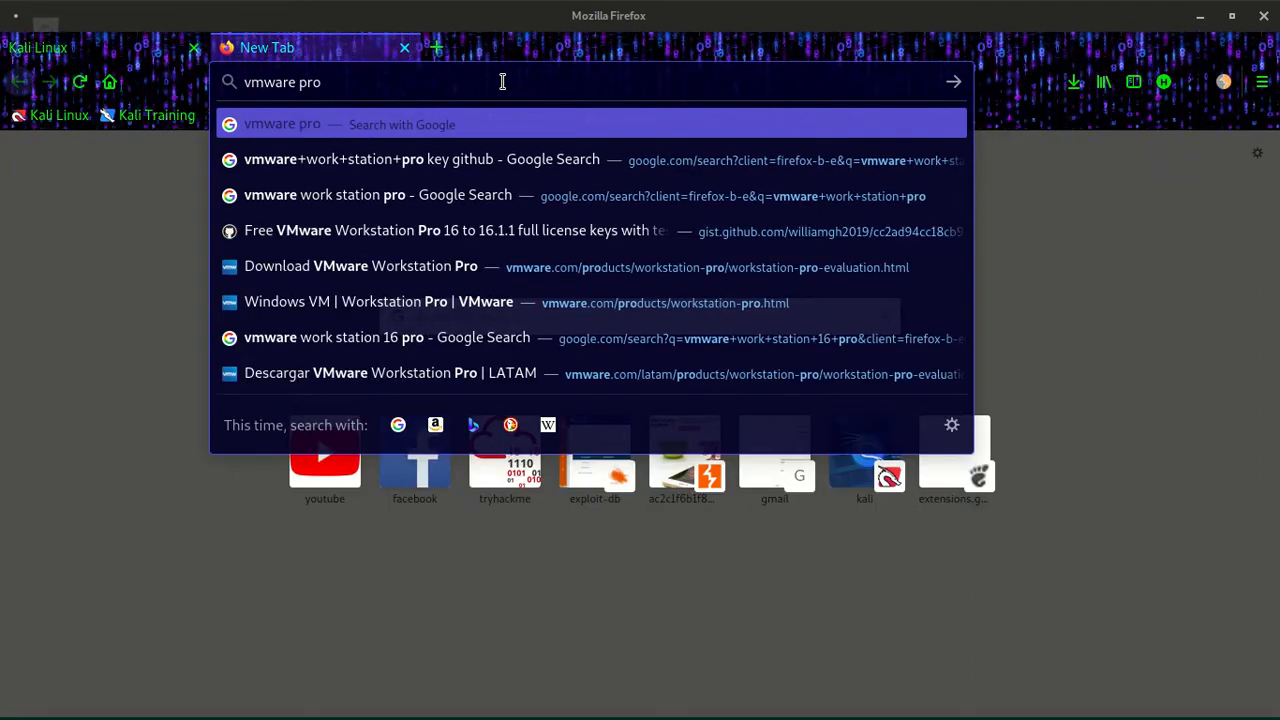
left_click(388, 166)
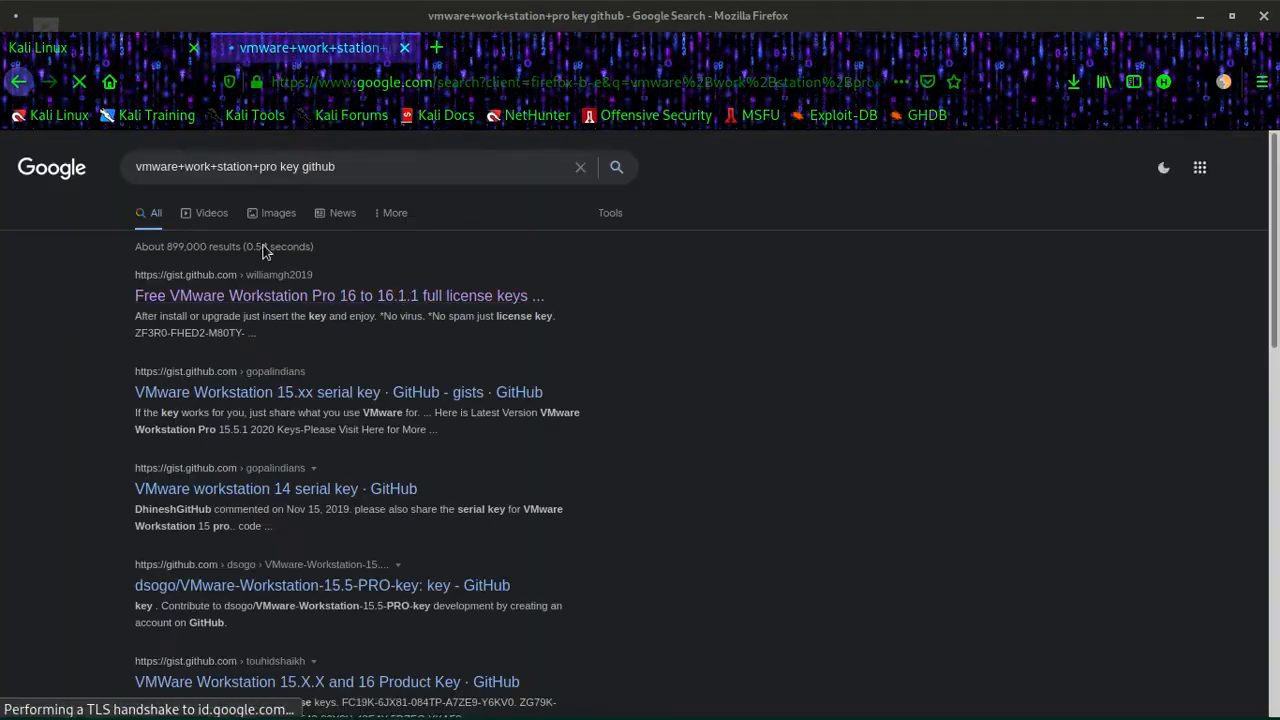
- Open the GitHub Gist result about VMware Workstation Pro 16 license keys, view the listed keys and minimize the browser
left_click(353, 178)
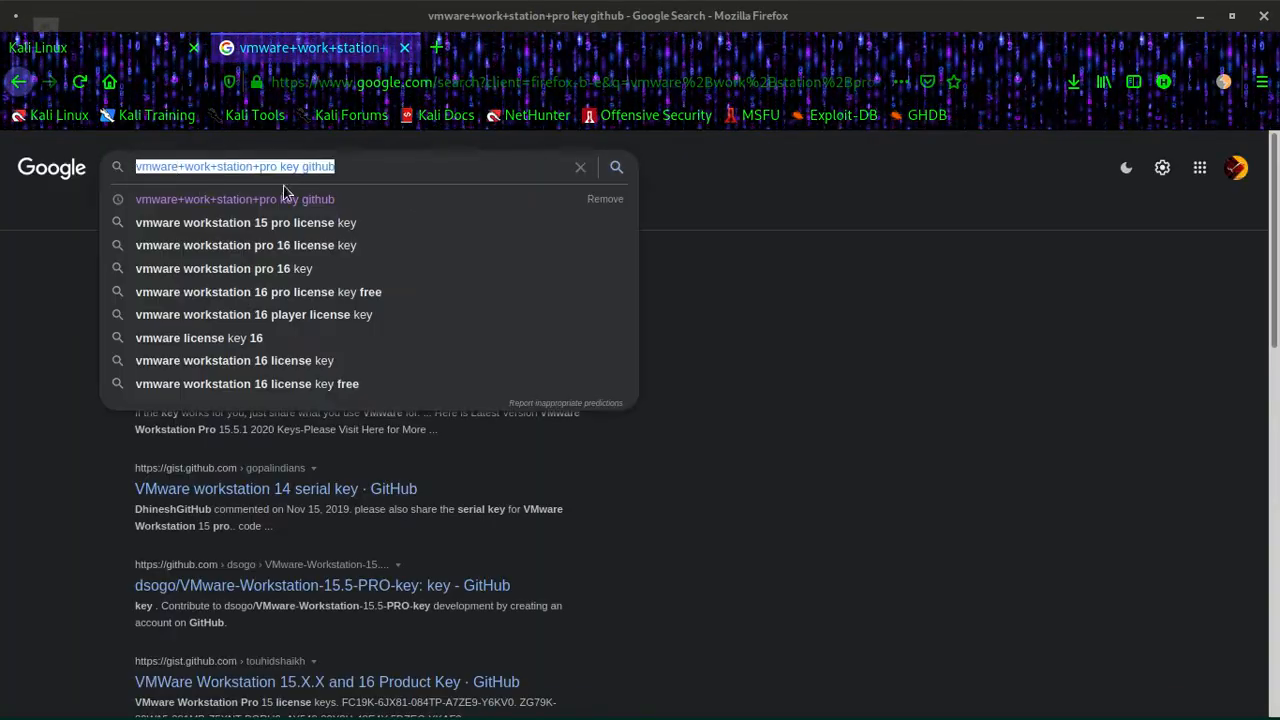
left_click(783, 338)
left_click(291, 302)
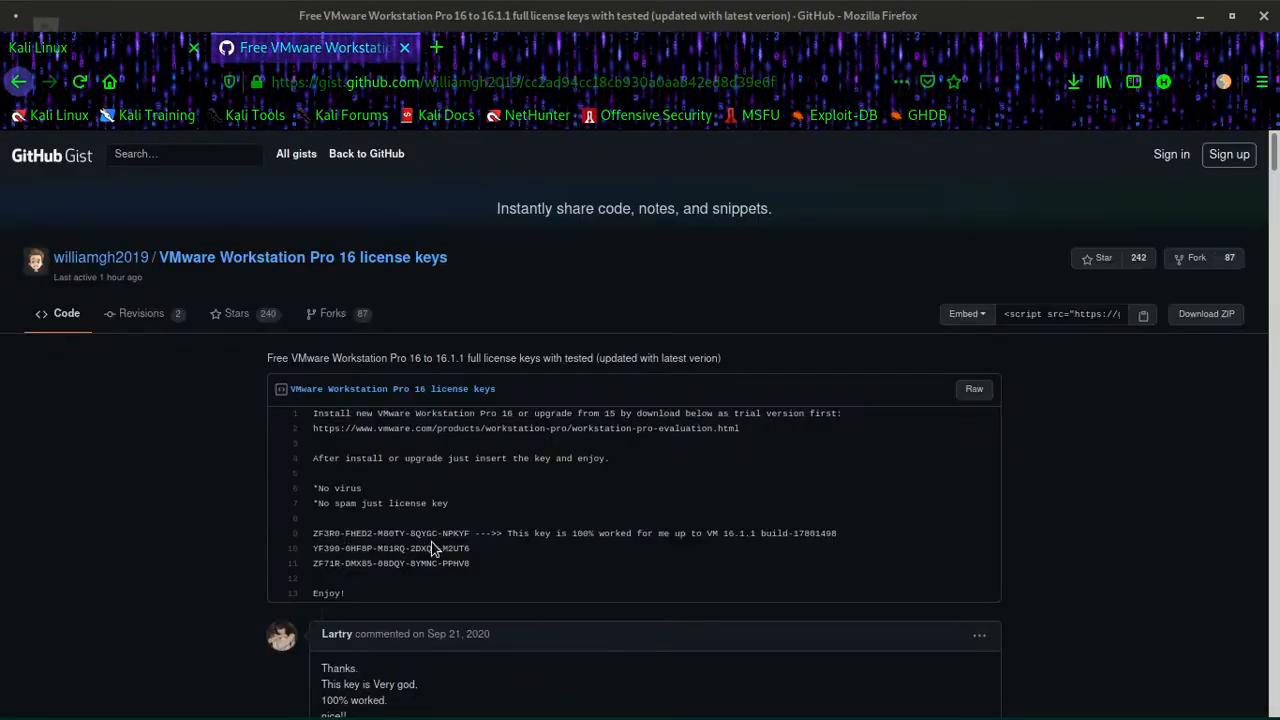
left_click_drag(469, 534, 346, 553)
left_click(454, 554)
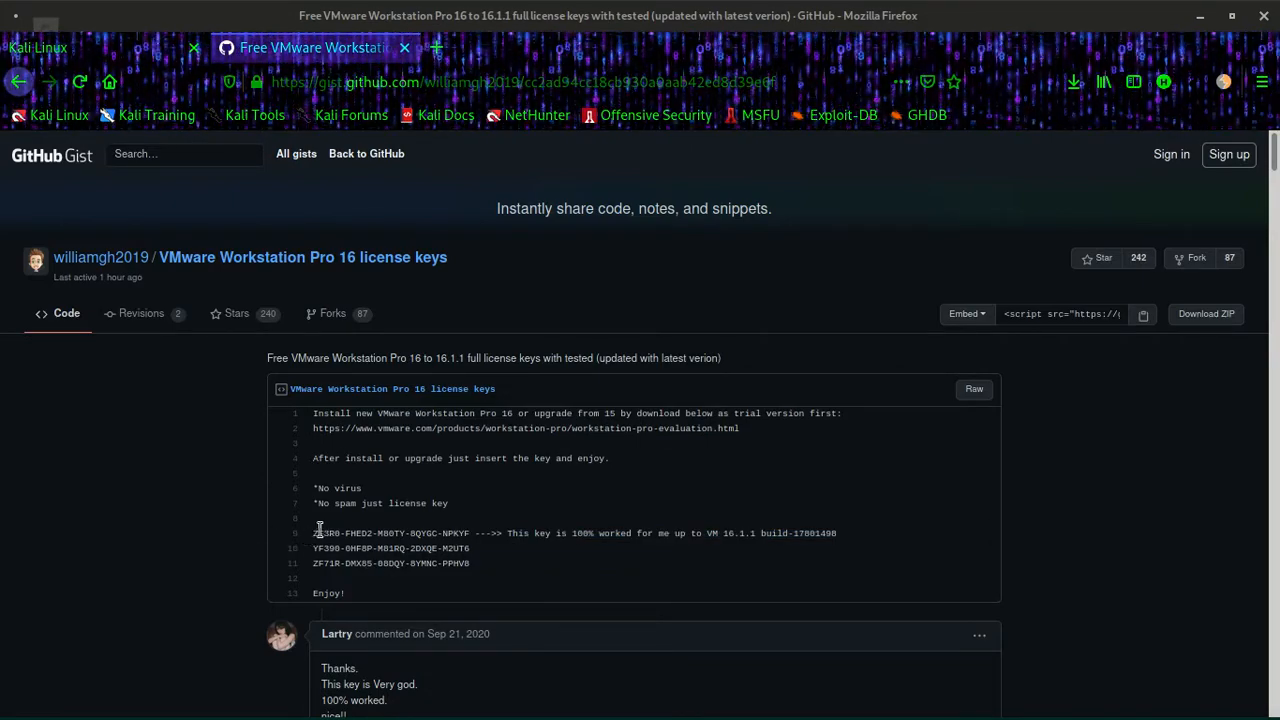
left_click(1199, 22)
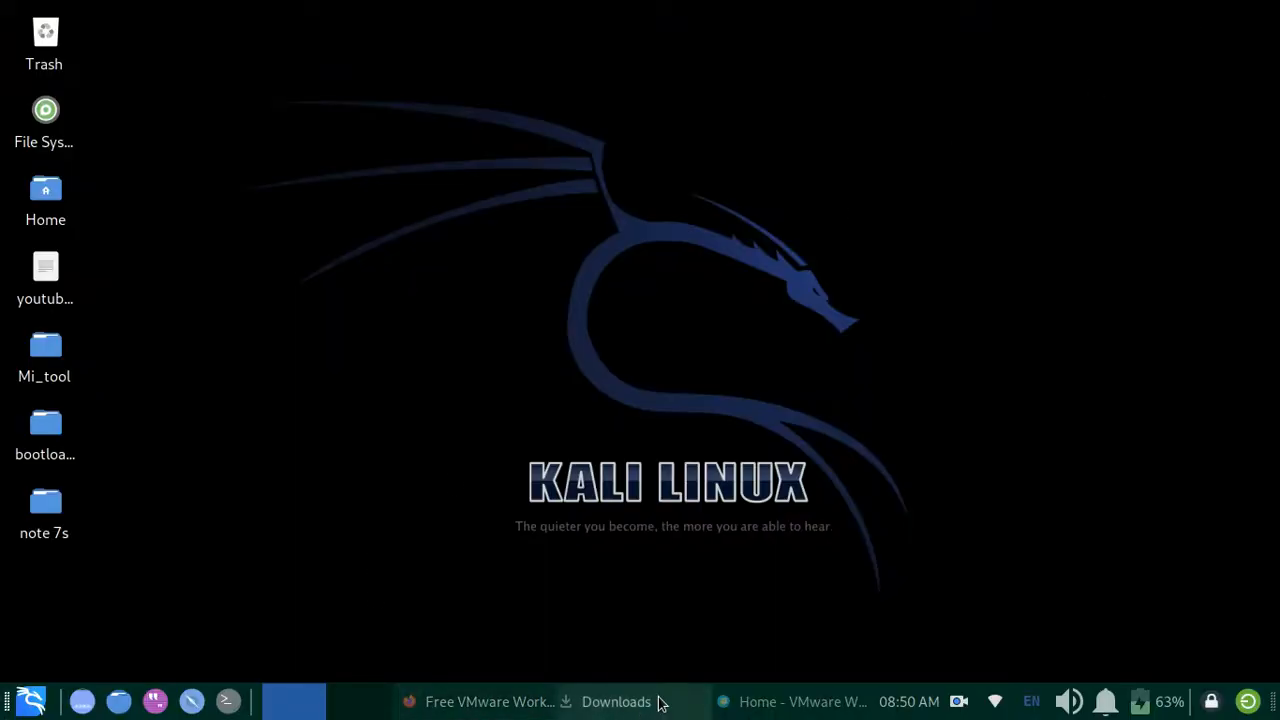
- Switch to VMware Workstation and start a new virtual machine with Custom (advanced) configuration and Workstation 16.x hardware compatibility
left_click(848, 701)
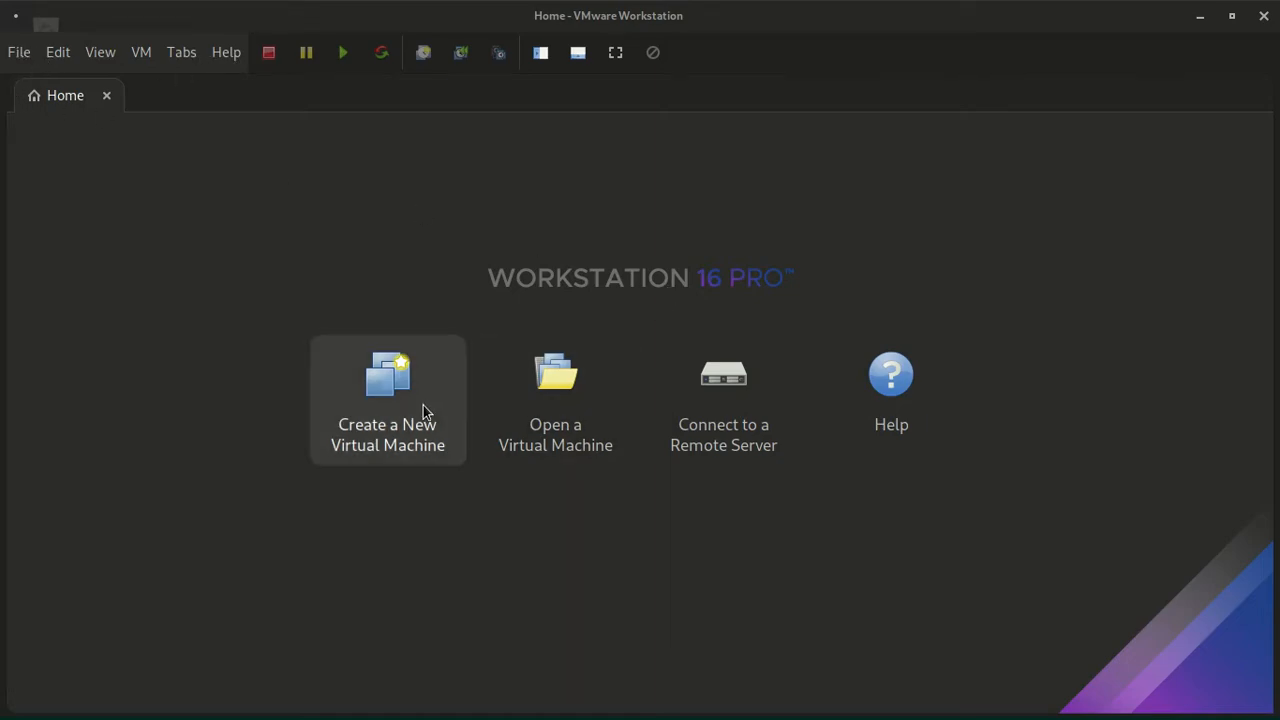
left_click(20, 55)
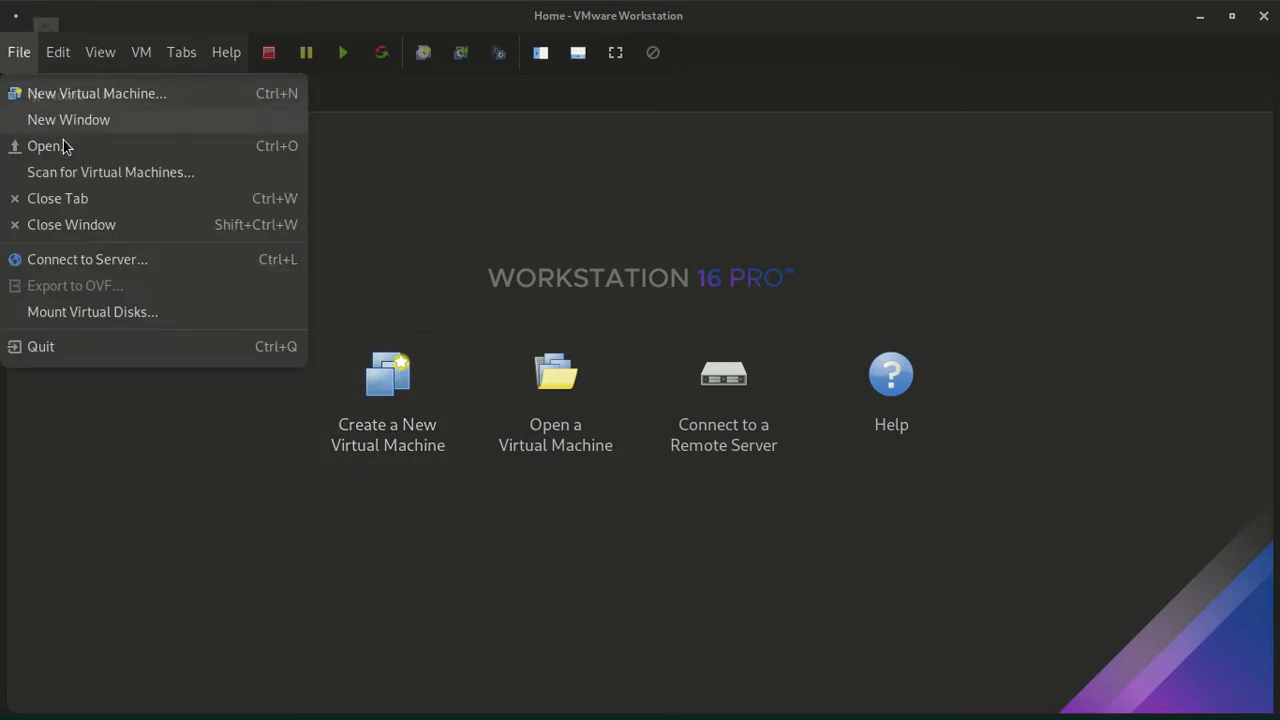
left_click(91, 95)
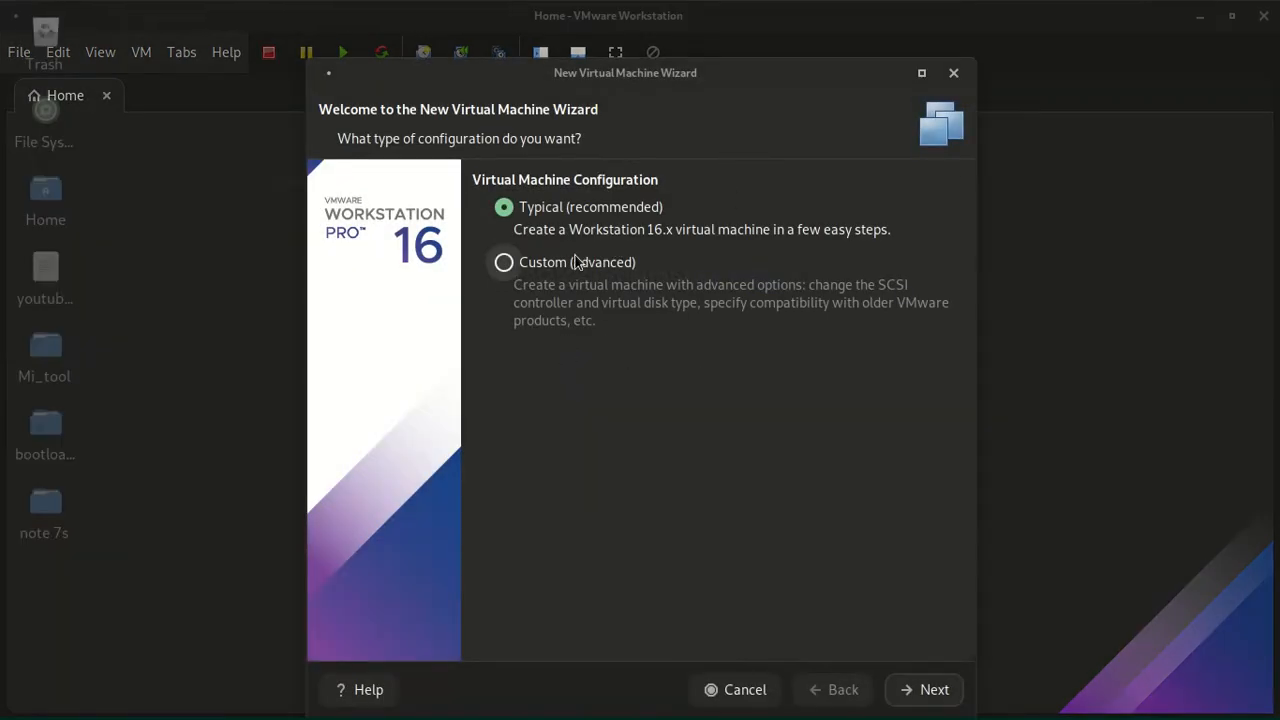
left_click(579, 265)
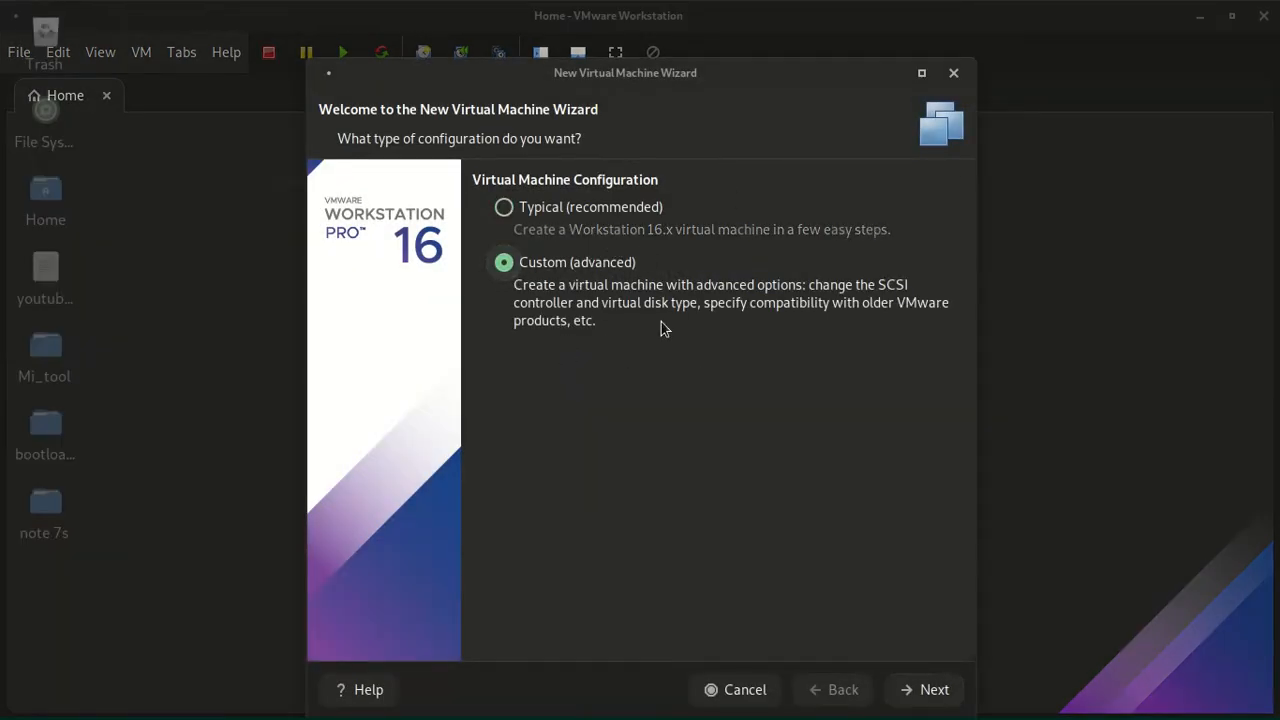
left_click(912, 690)
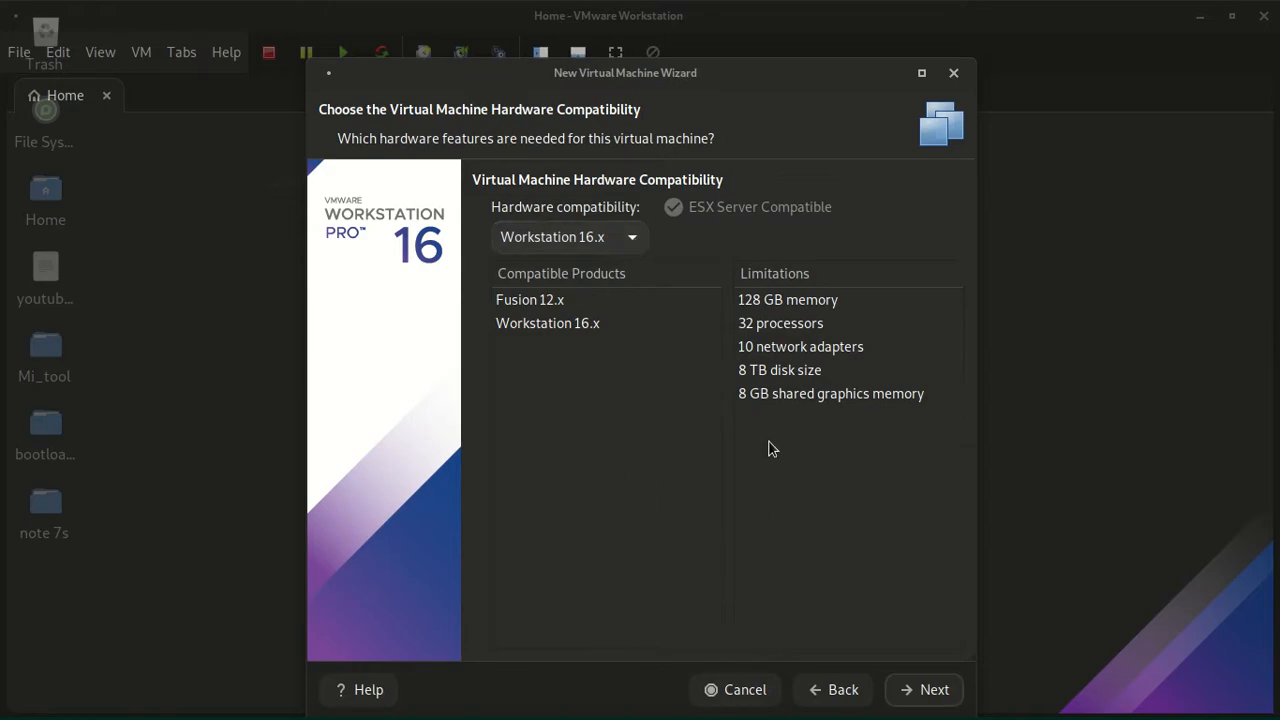
left_click(893, 690)
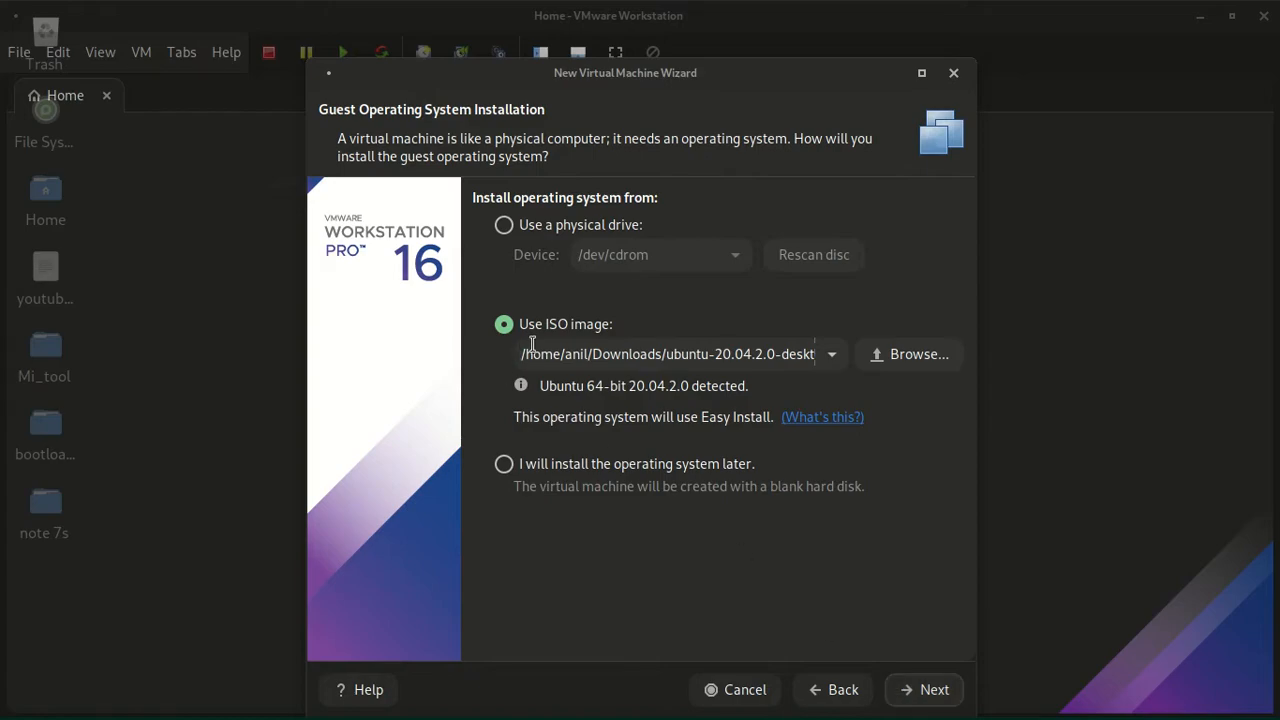
- Choose ubuntu-20.04.2.0-desktop-amd64.iso from the Downloads folder as the ISO image for installing the guest operating system
left_click(504, 226)
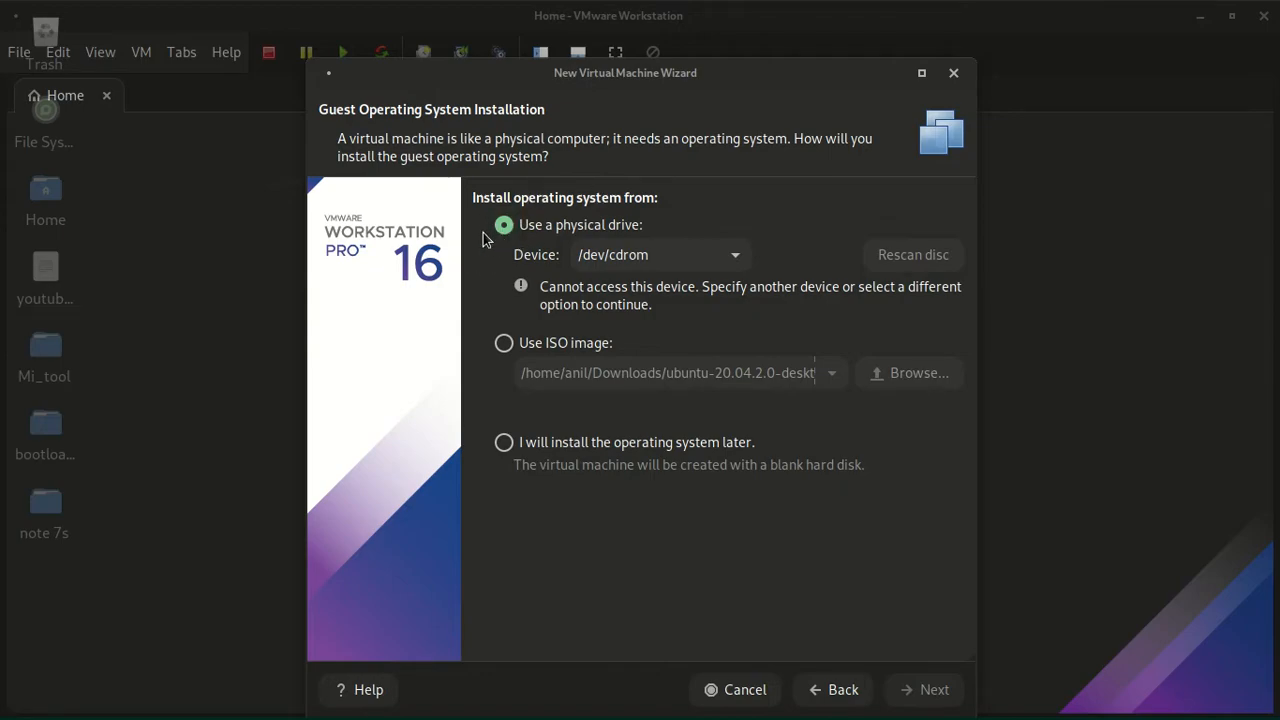
left_click(523, 344)
left_click(886, 354)
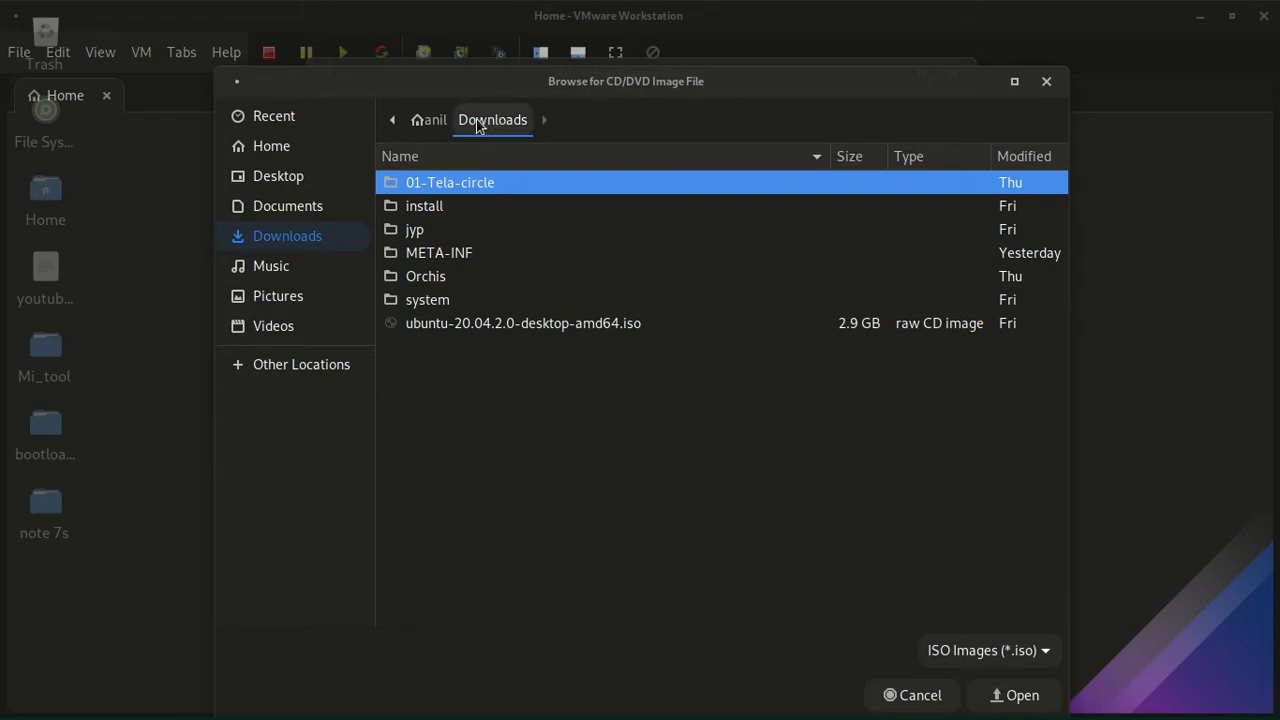
left_click(491, 323)
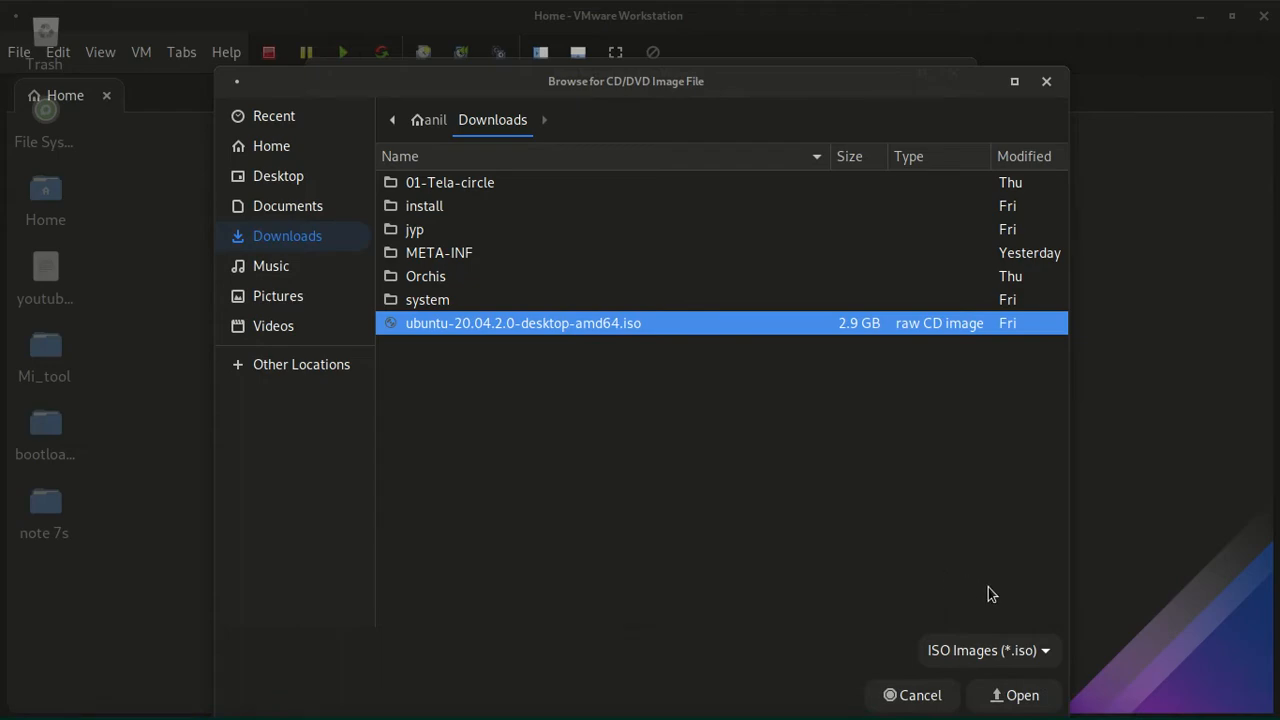
left_click(1028, 707)
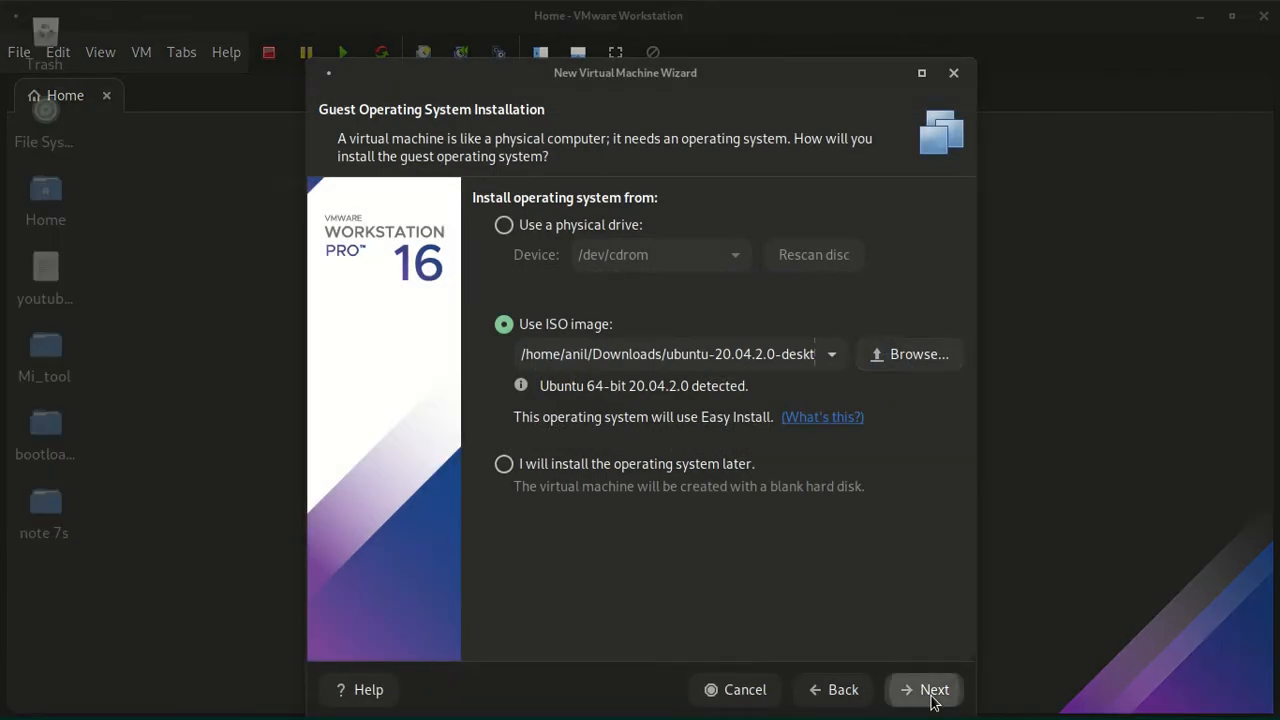
left_click(932, 690)
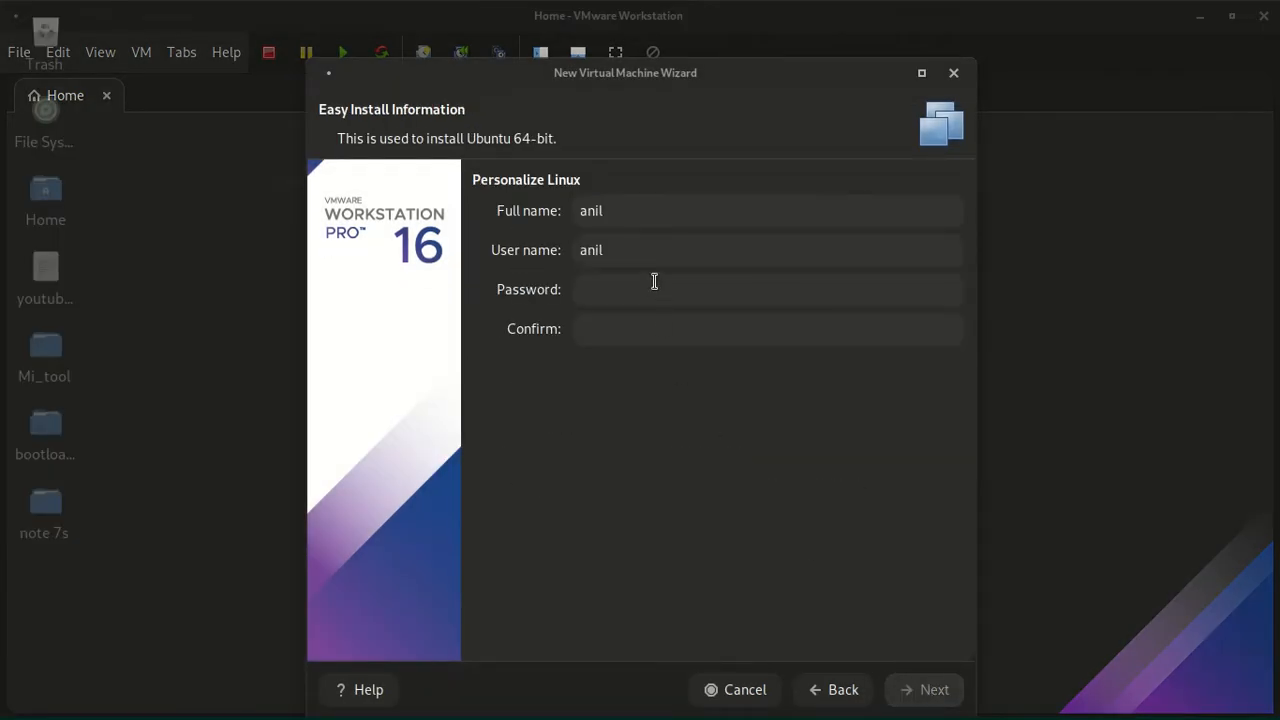
- Enter and confirm the account password for the Ubuntu Easy Install, keeping the prefilled full name and user name
left_click(645, 295)
left_click(677, 334)
left_click(660, 255)
left_click(662, 277)
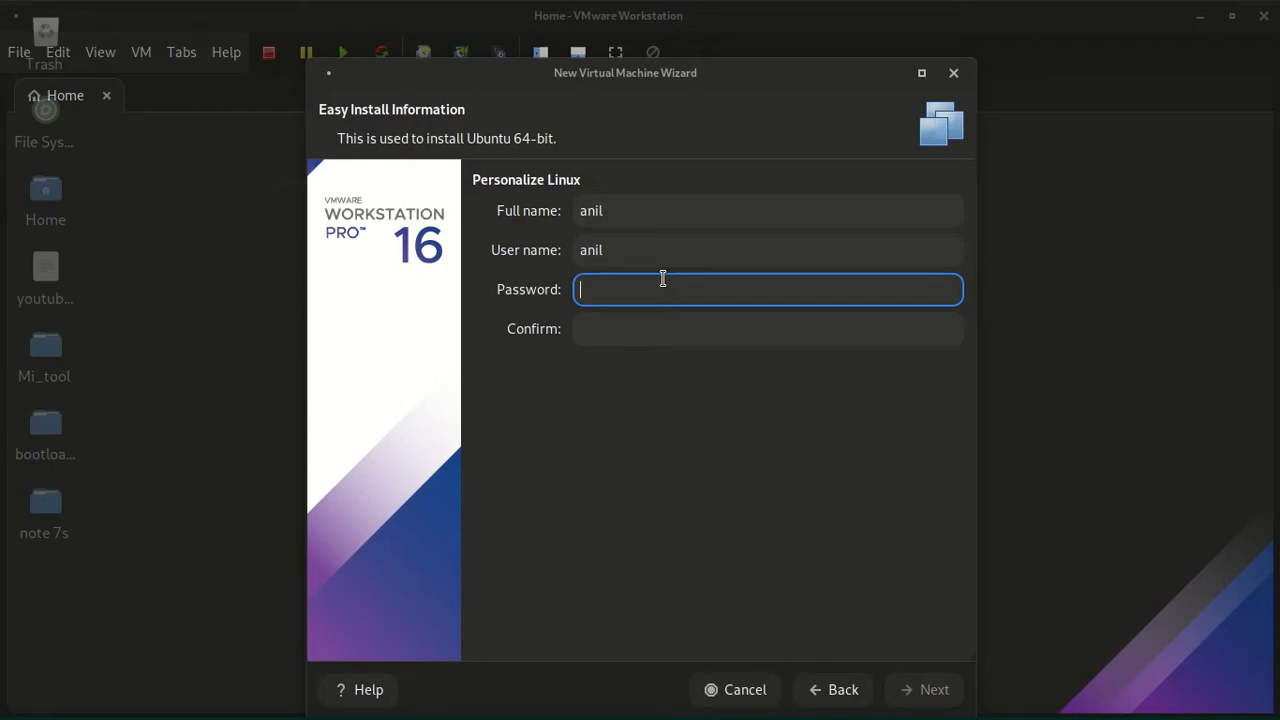
left_click(810, 328)
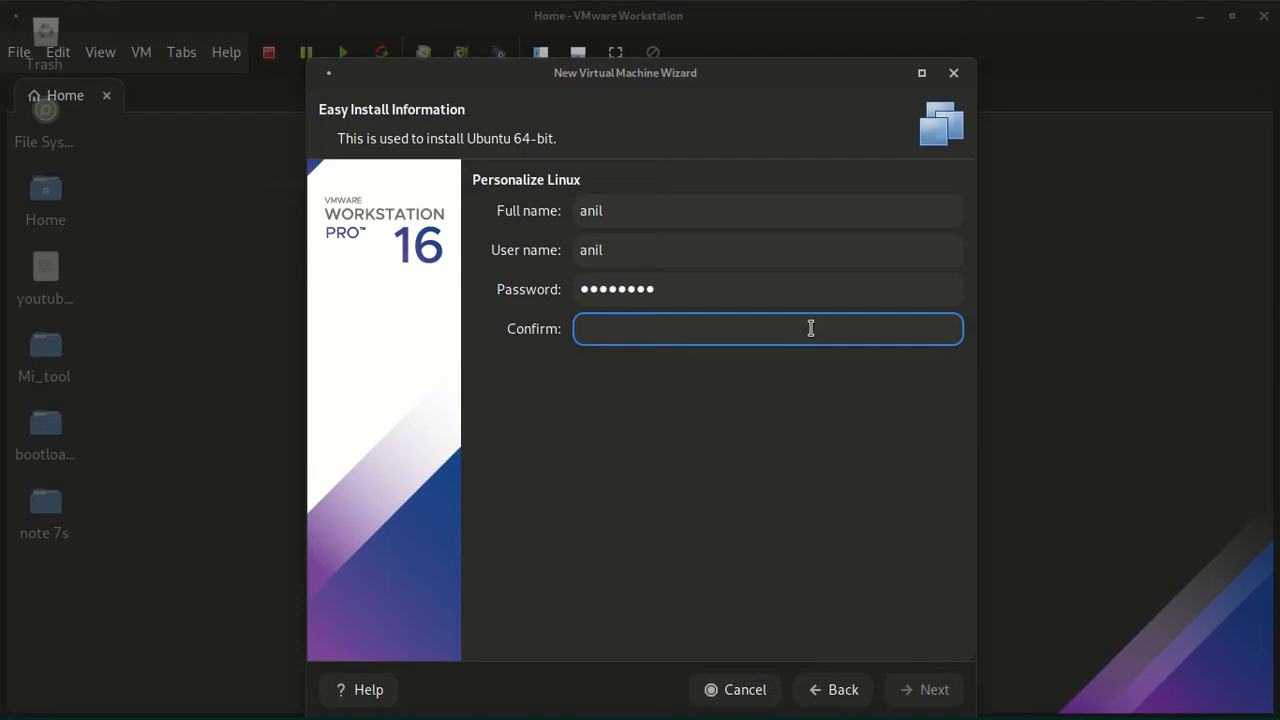
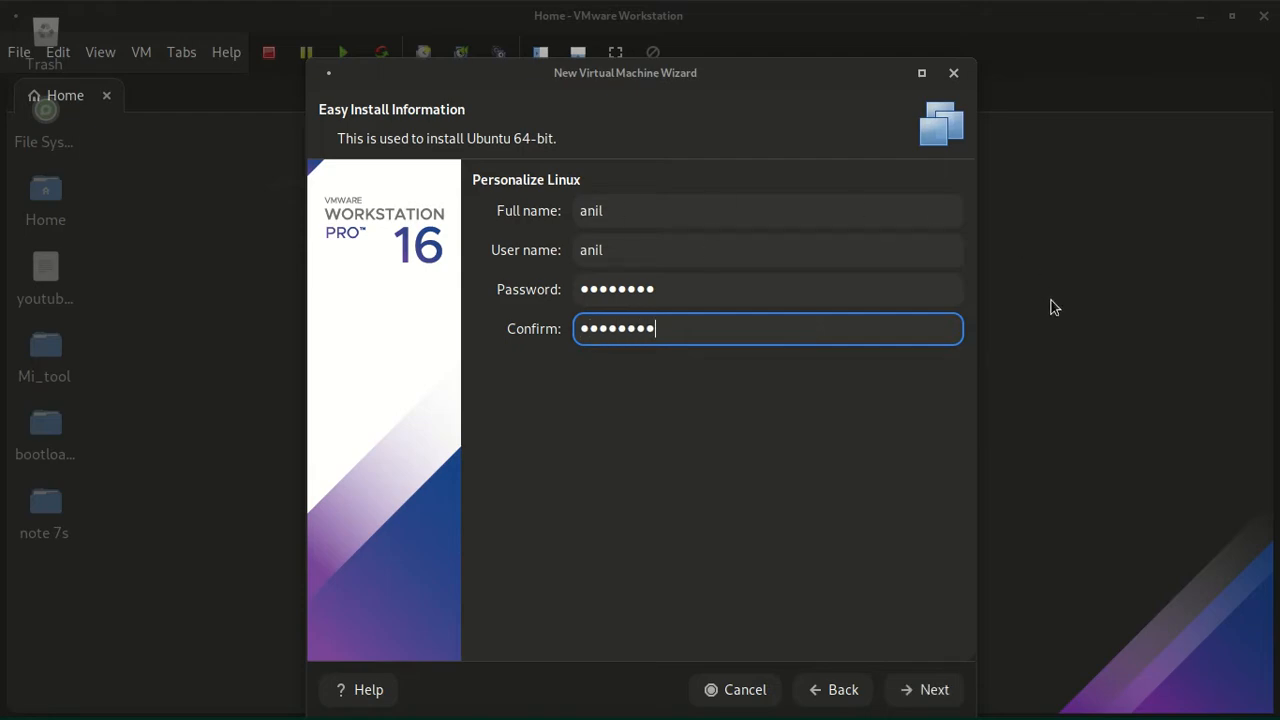
left_click(905, 692)
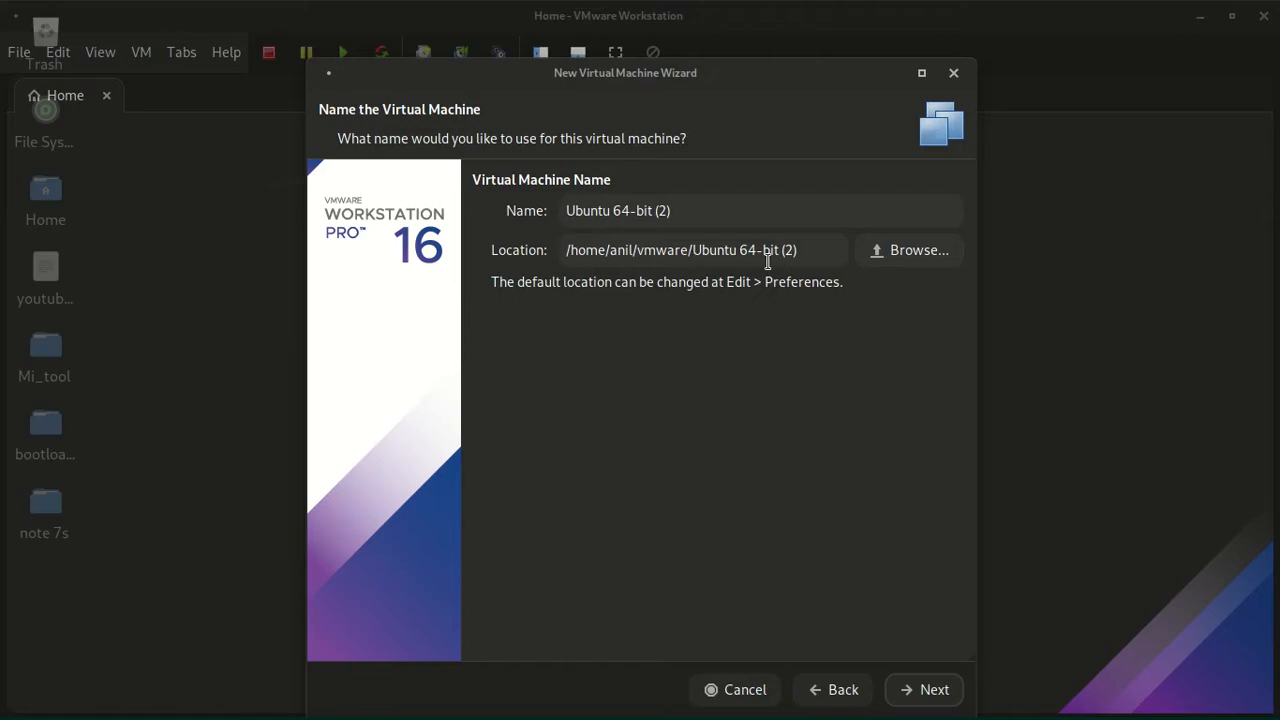
- Accept the machine name Ubuntu 64-bit (2) and configure 2 processors with 2 cores per processor
left_click(955, 702)
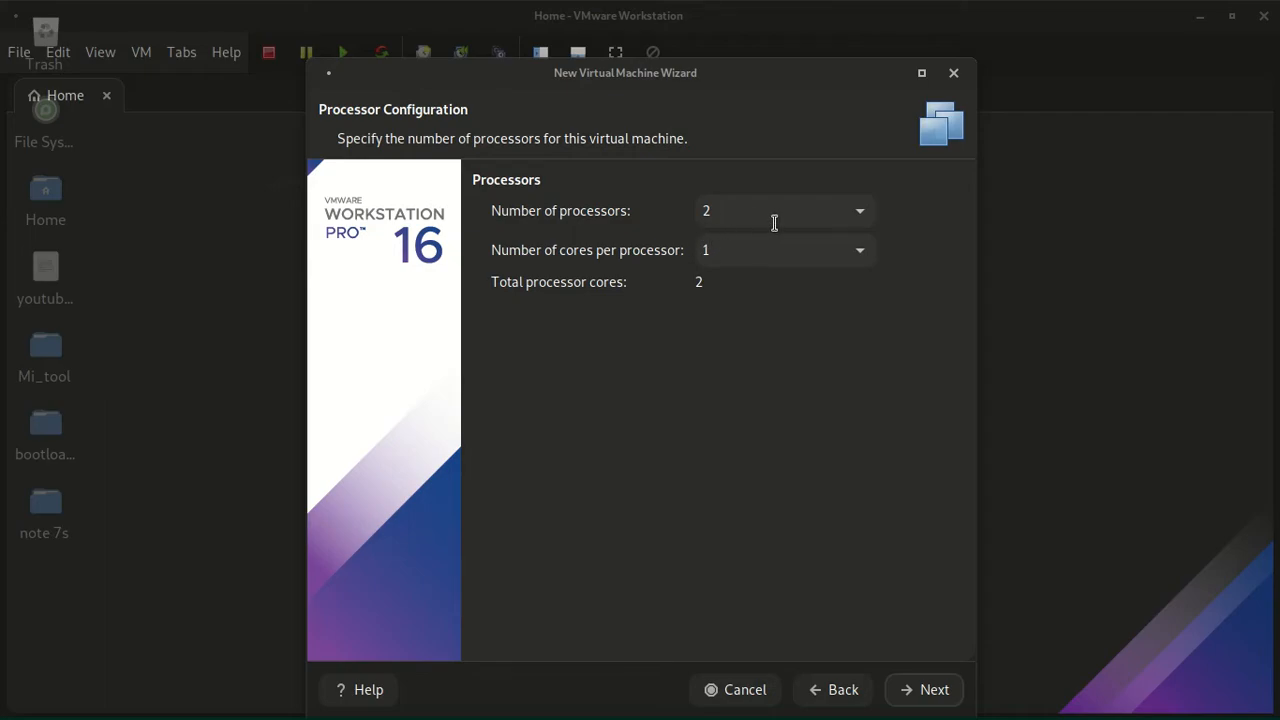
left_click(741, 213)
left_click(780, 261)
left_click(754, 217)
left_click(773, 258)
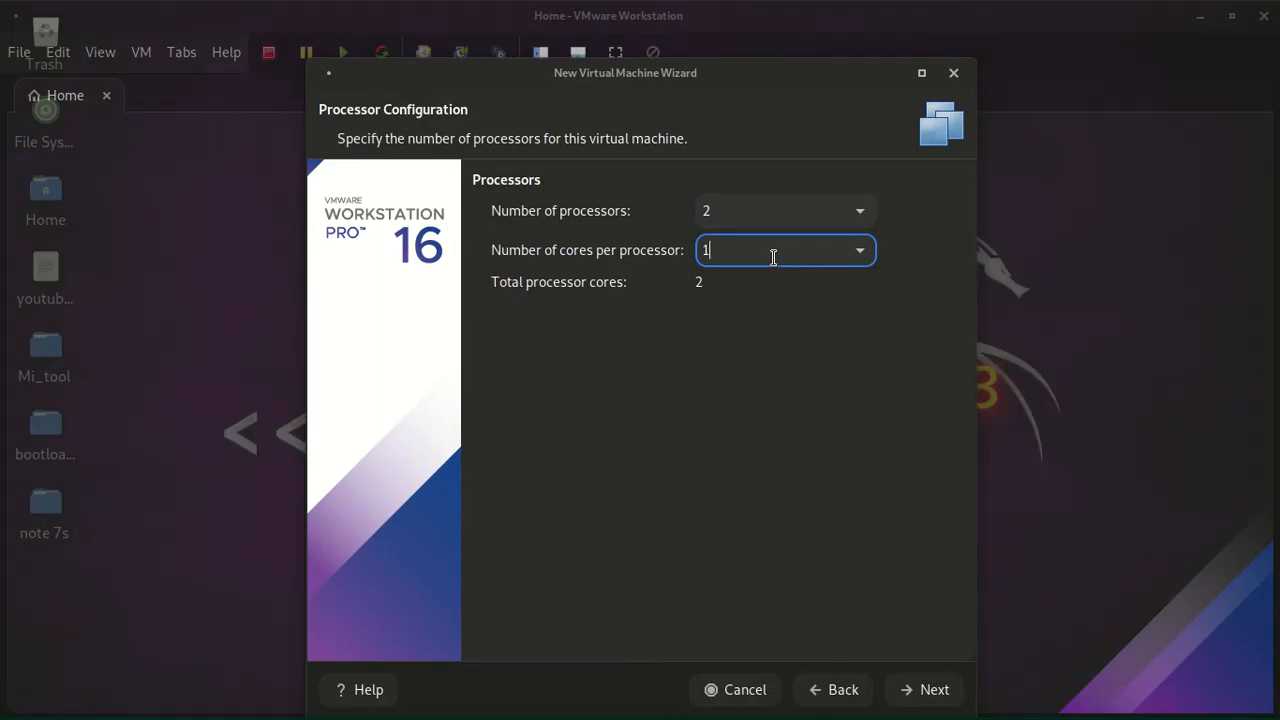
left_click(861, 254)
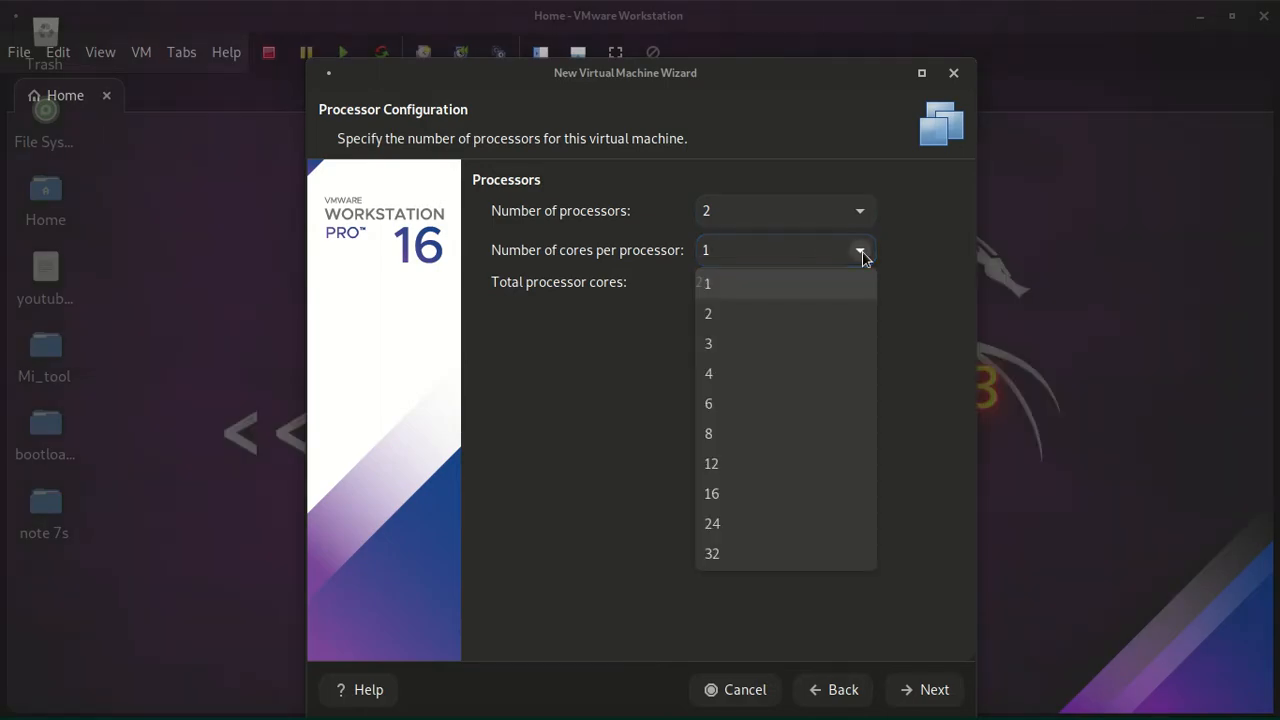
left_click(770, 312)
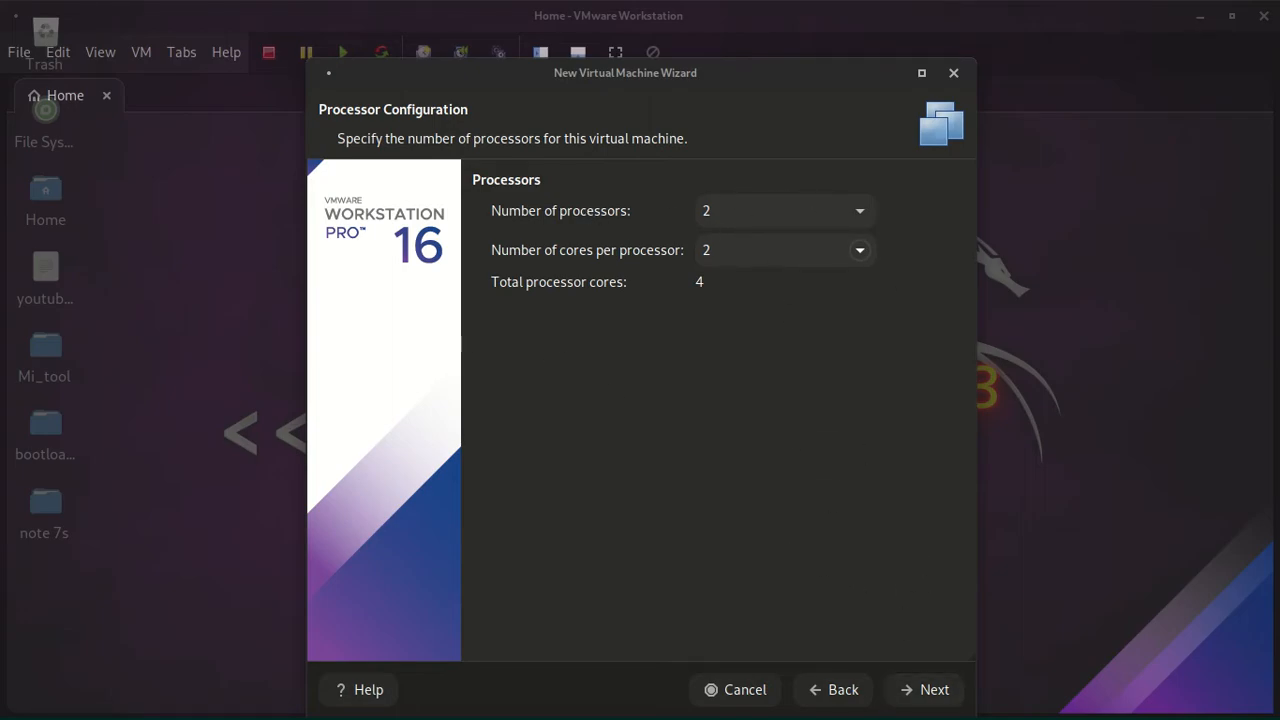
left_click(912, 689)
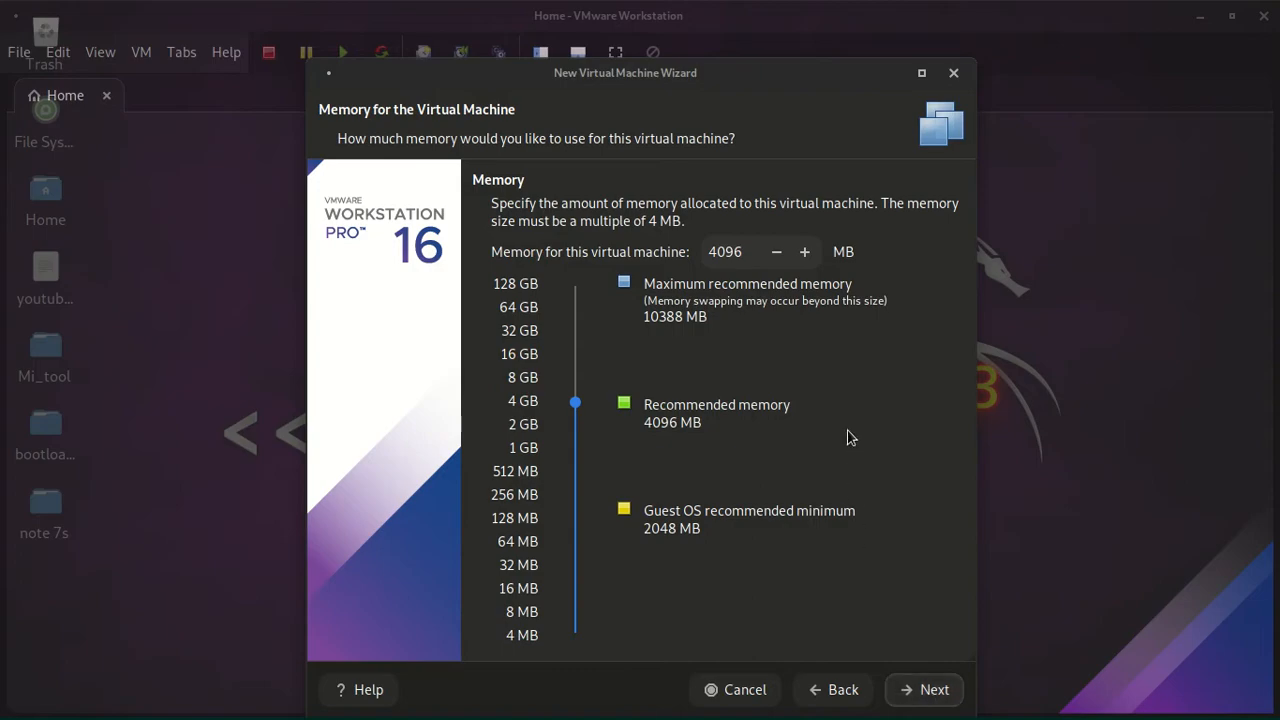
- Accept 4096 MB of memory, the LSI Logic (Recommended) SCSI controller and the default network and disk type settings
left_click(926, 690)
left_click(922, 692)
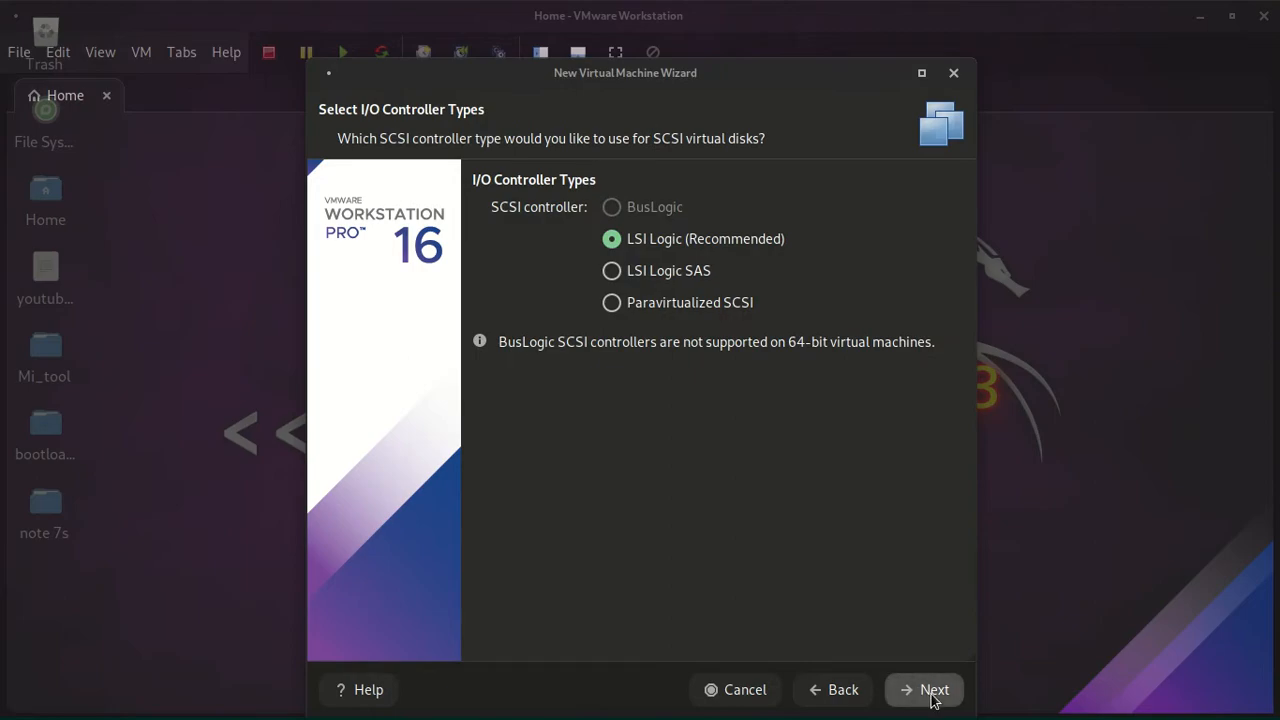
left_click(932, 697)
left_click(940, 704)
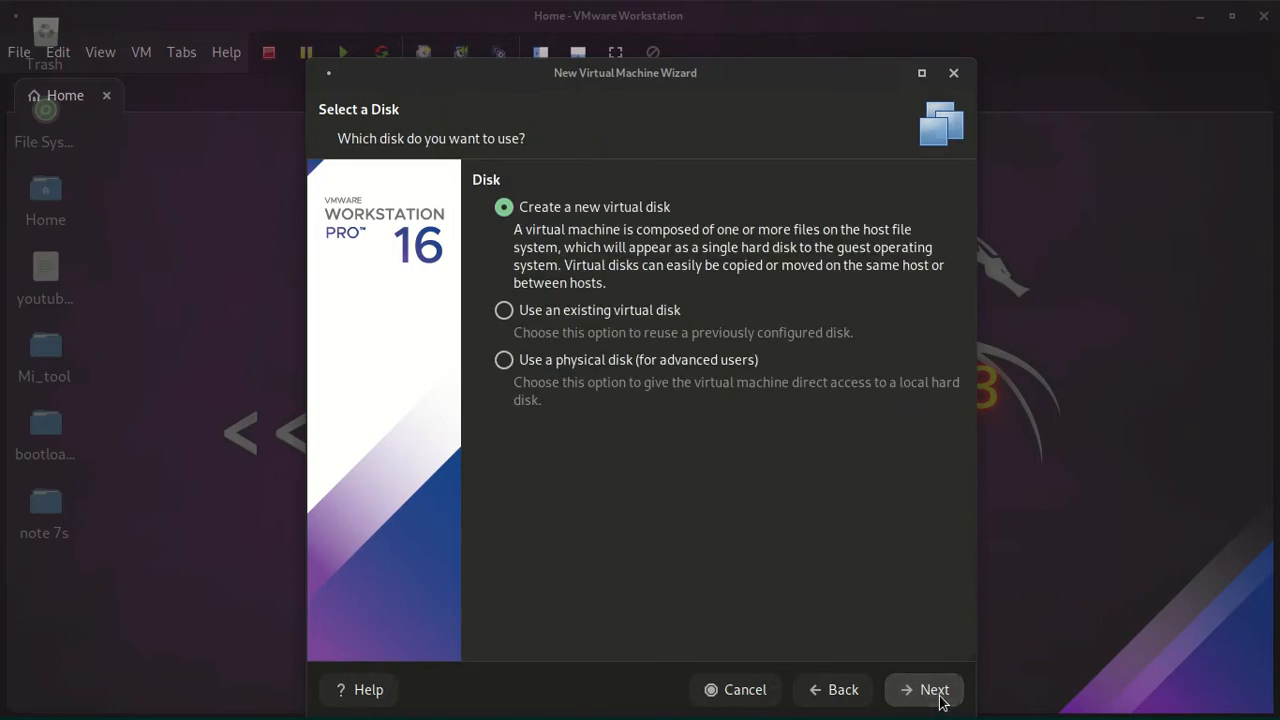
- Create a new 20 GB virtual disk split into multiple files, stored as Ubuntu 64-bit (2).vmdk
left_click(940, 700)
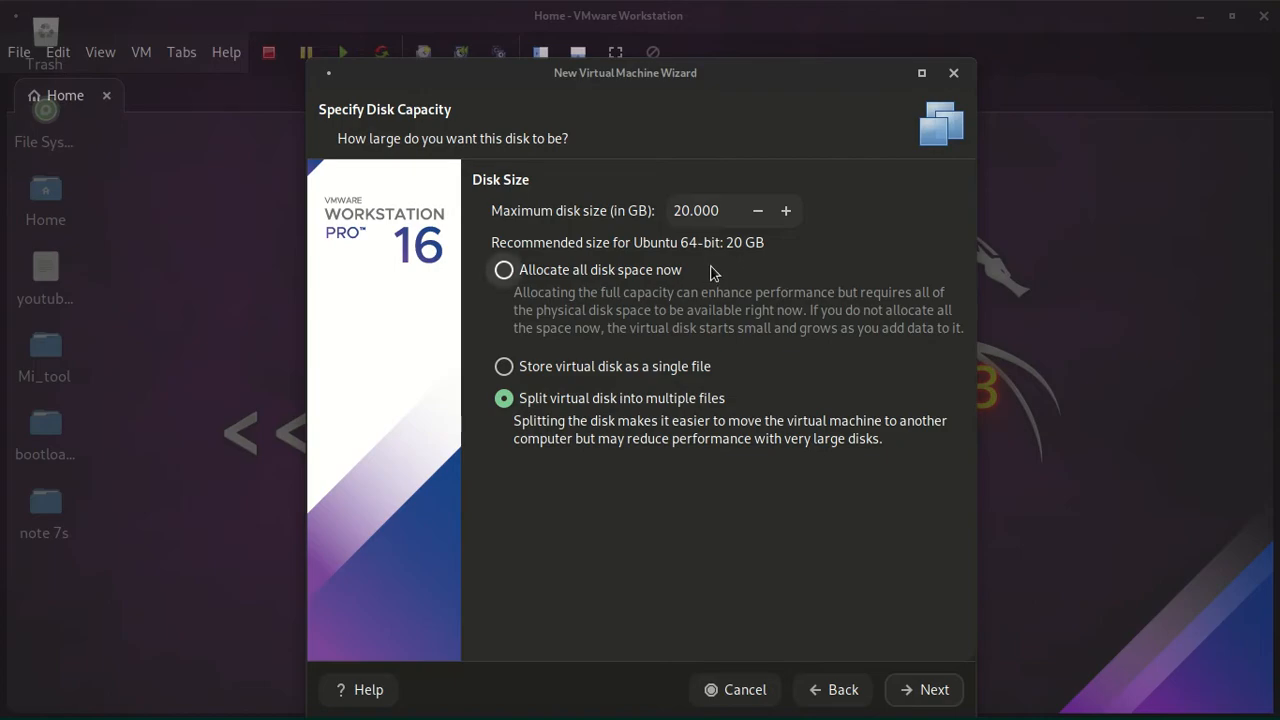
left_click(905, 688)
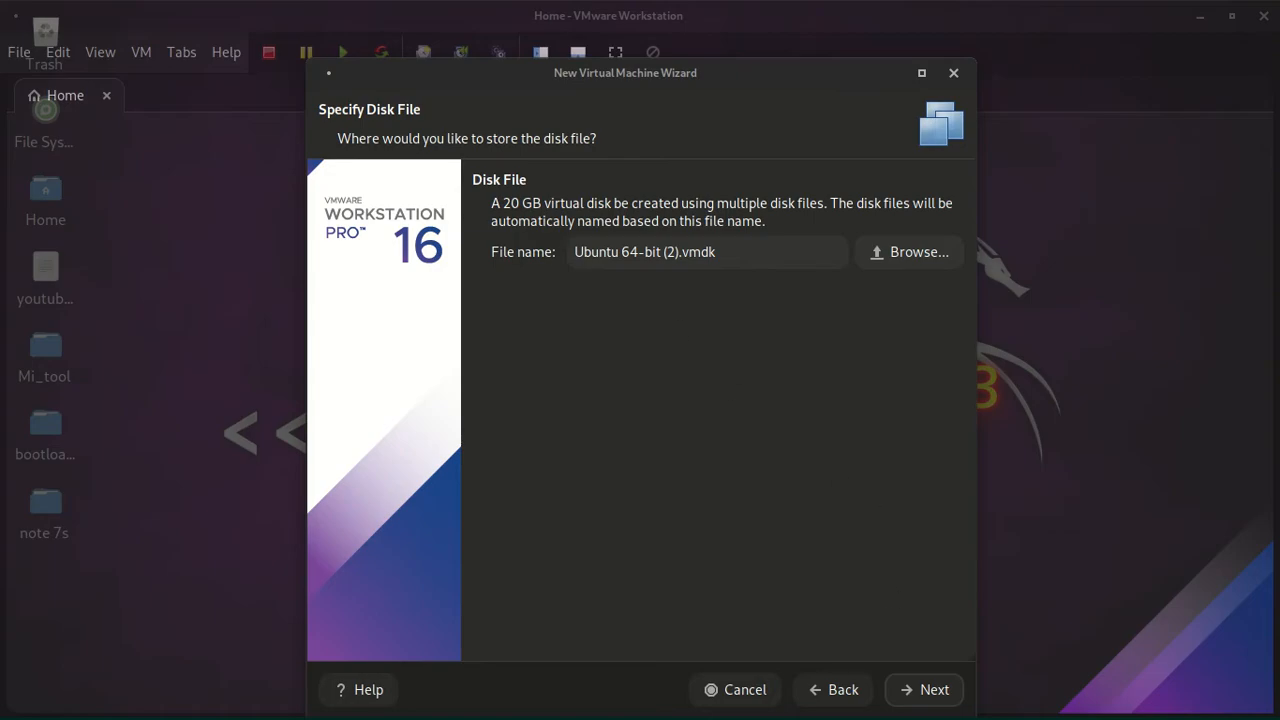
left_click(902, 690)
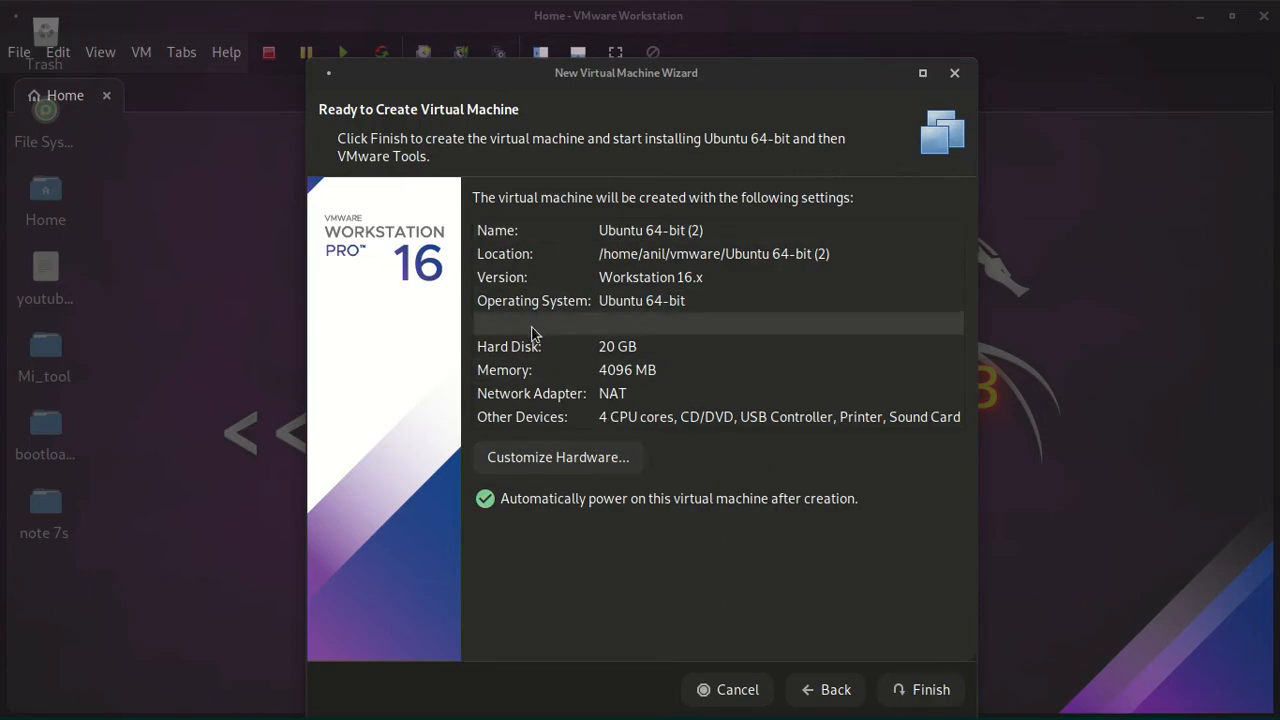
- Review the hardware settings of the new virtual machine and return to the wizard's summary
left_click(593, 460)
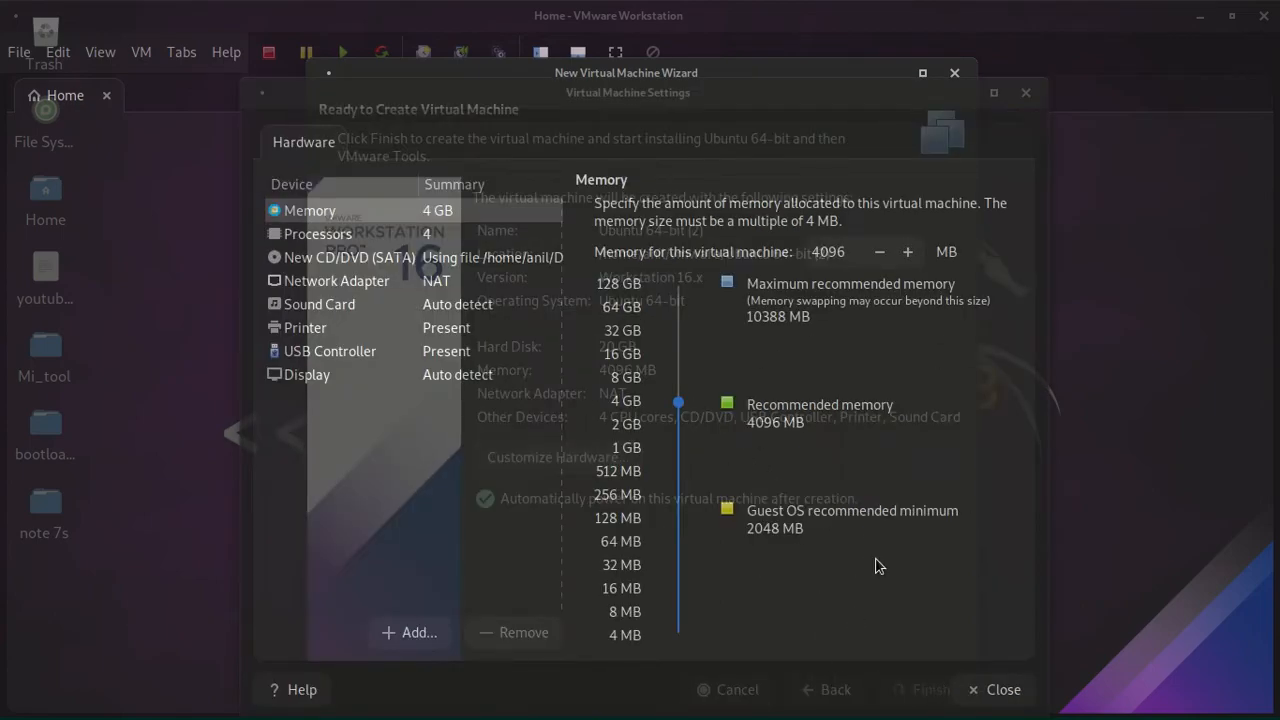
left_click(987, 690)
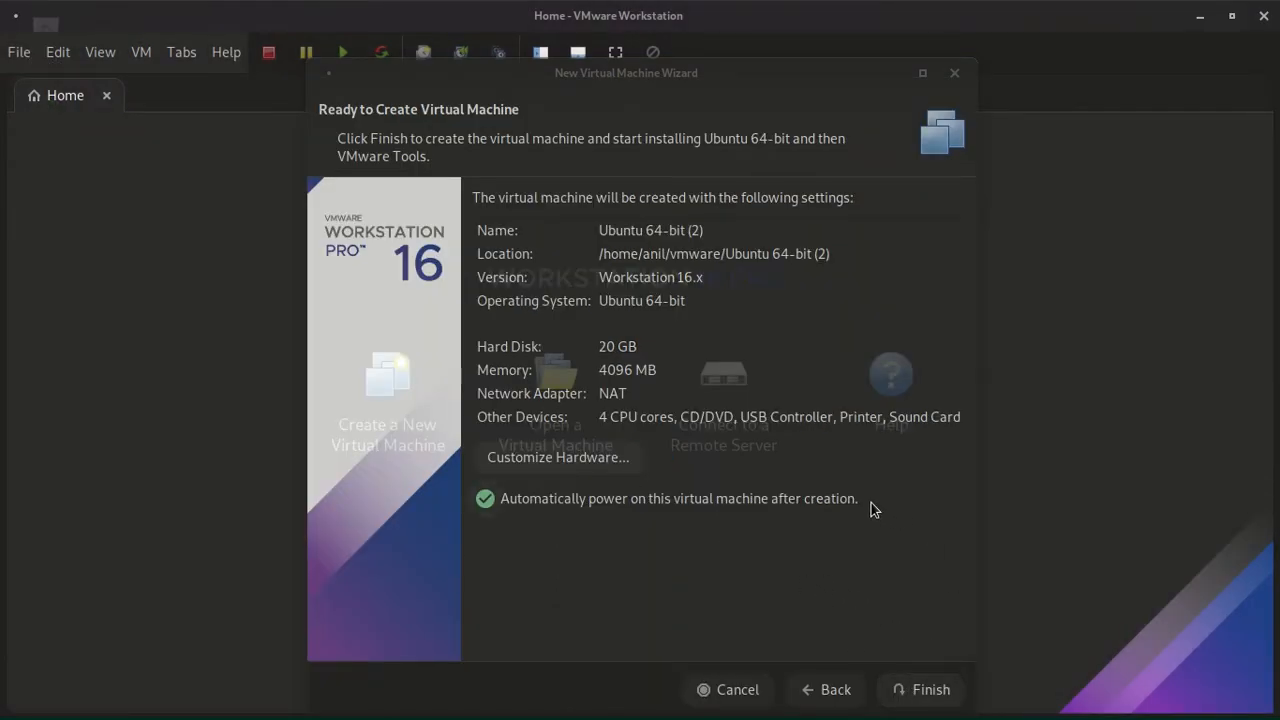
left_click(873, 577)
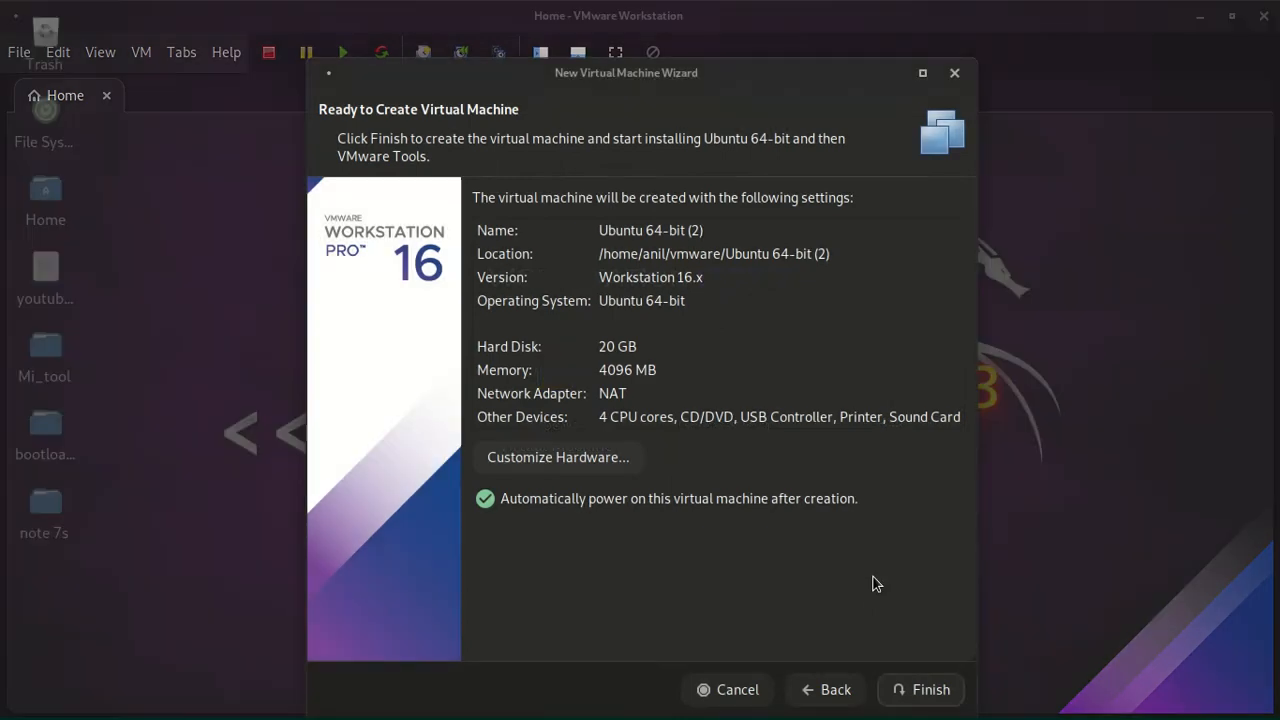
- Finish creating the Ubuntu 64-bit (2) virtual machine with automatic power-on so that the Ubuntu installation starts
left_click(933, 690)
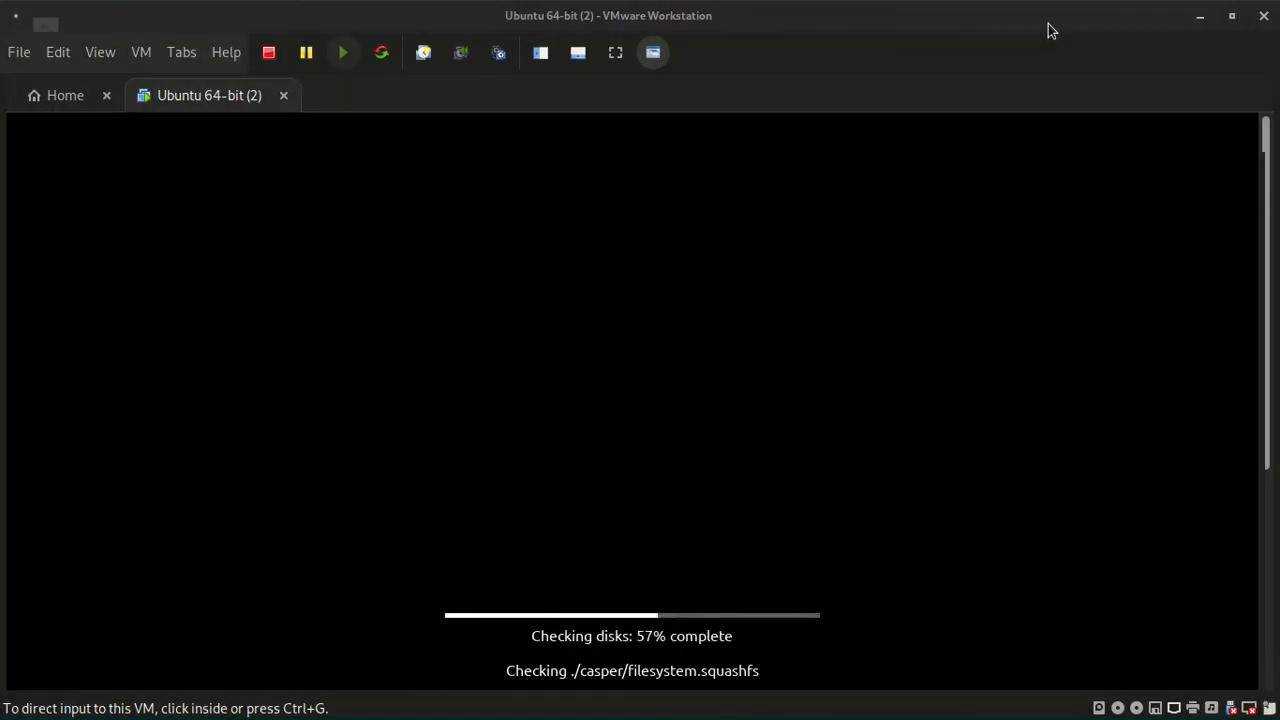
left_click(1222, 25)
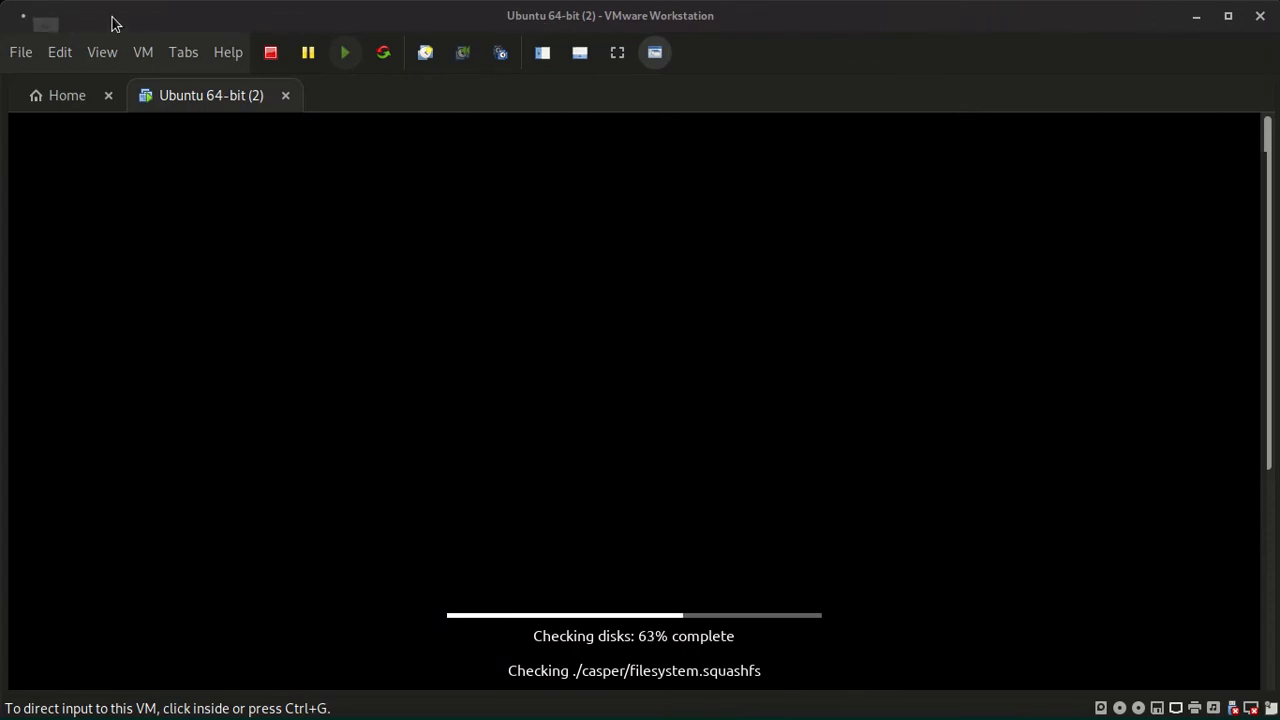
left_click_drag(112, 24, 130, 36)
left_click_drag(19, 12, 311, 80)
left_click_drag(534, 89, 400, 51)
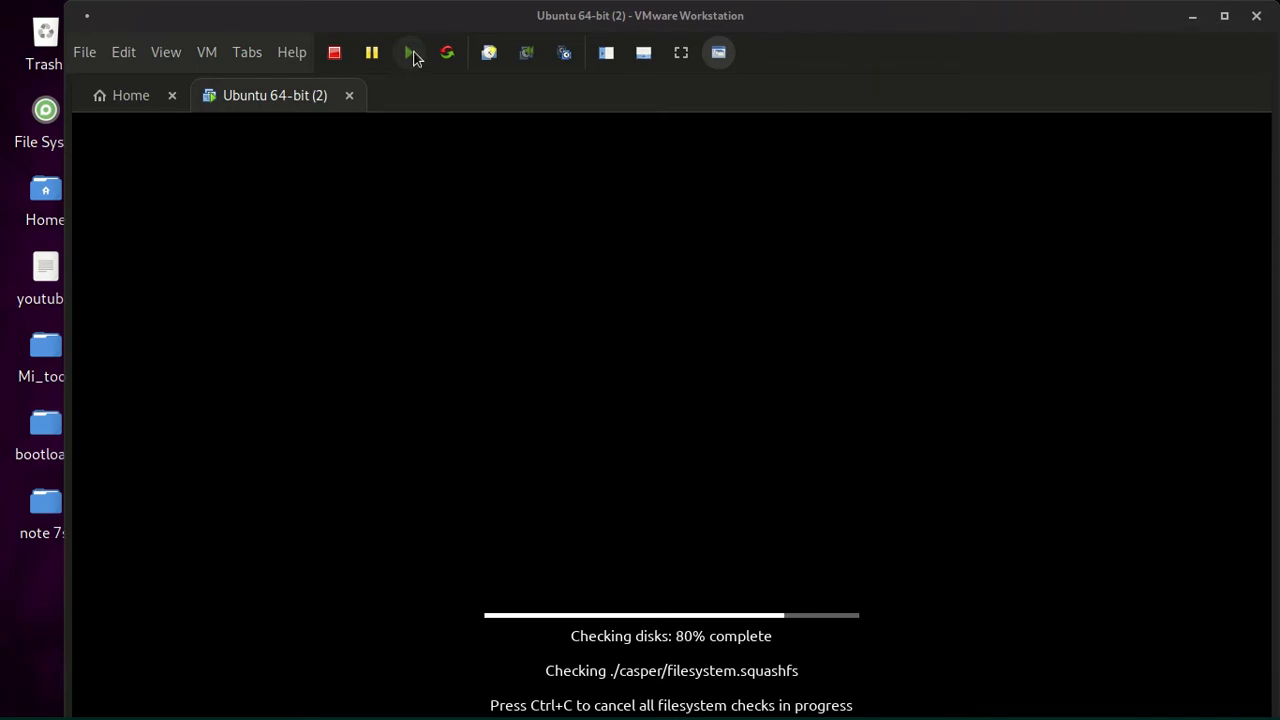
left_click_drag(869, 3, 753, 1)
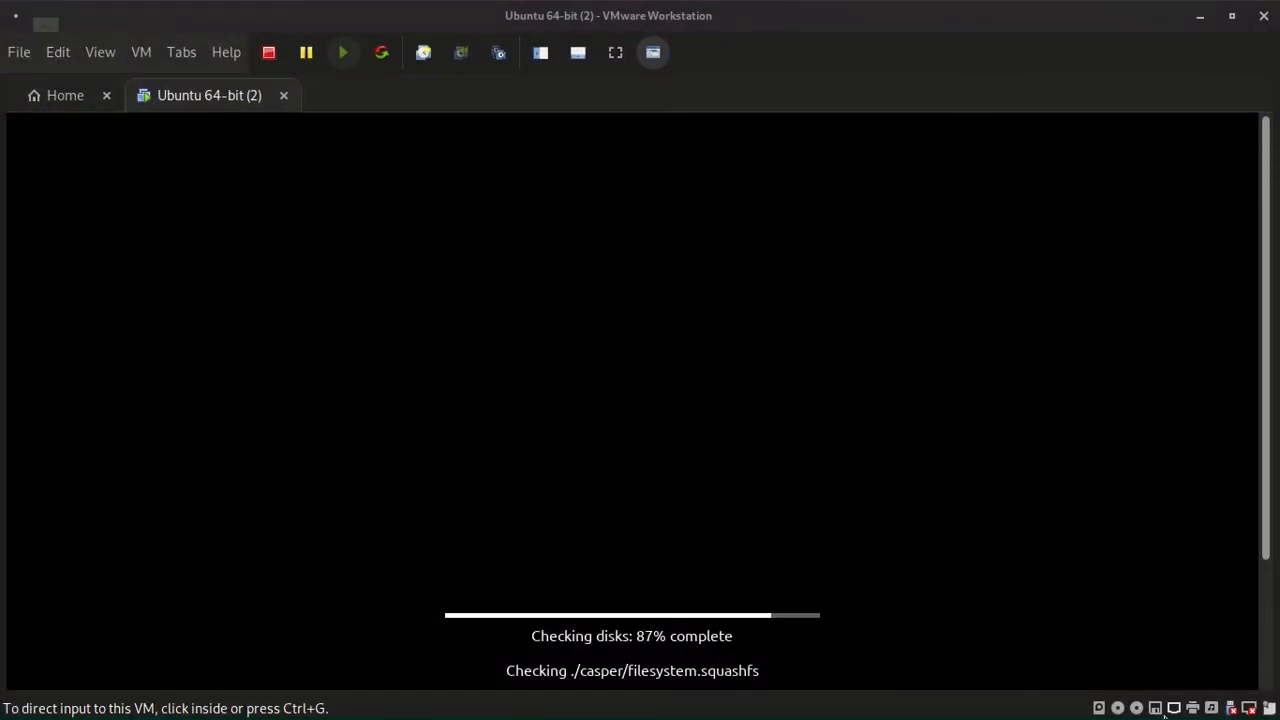
key("ctrl+g")
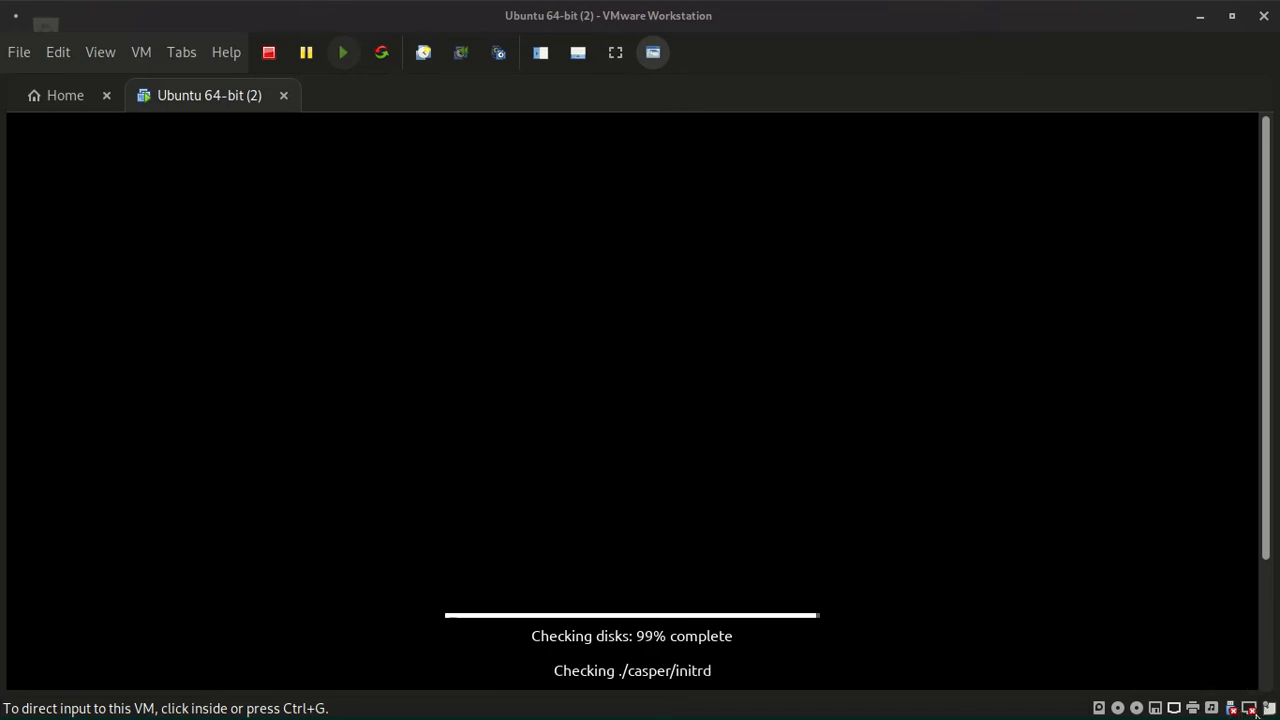
left_click(1236, 682)
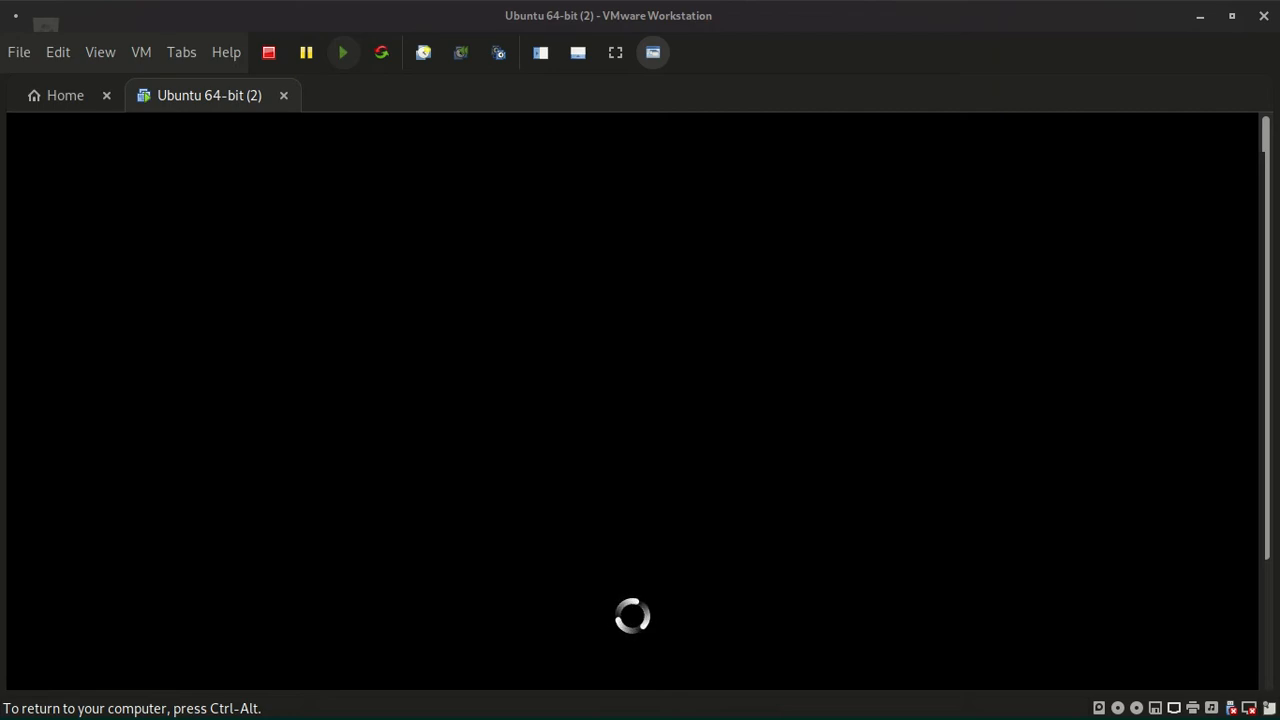
key("ctrl+alt")
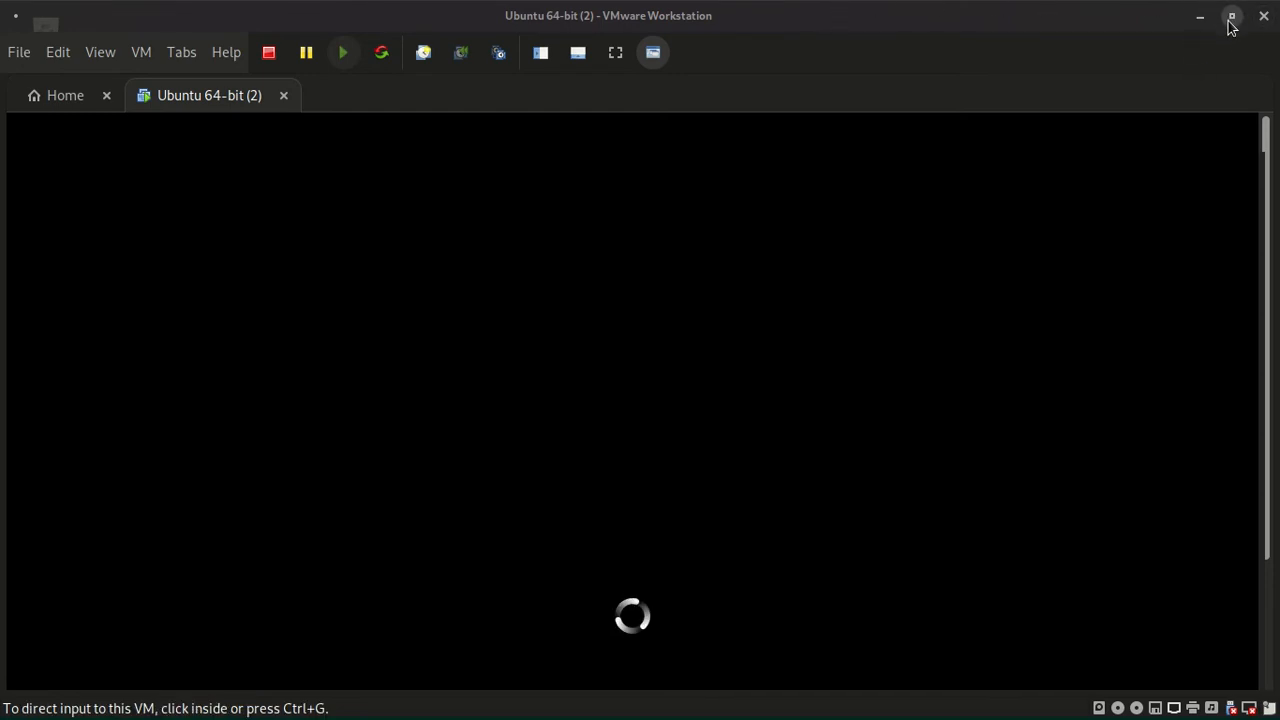
double_click(1066, 31)
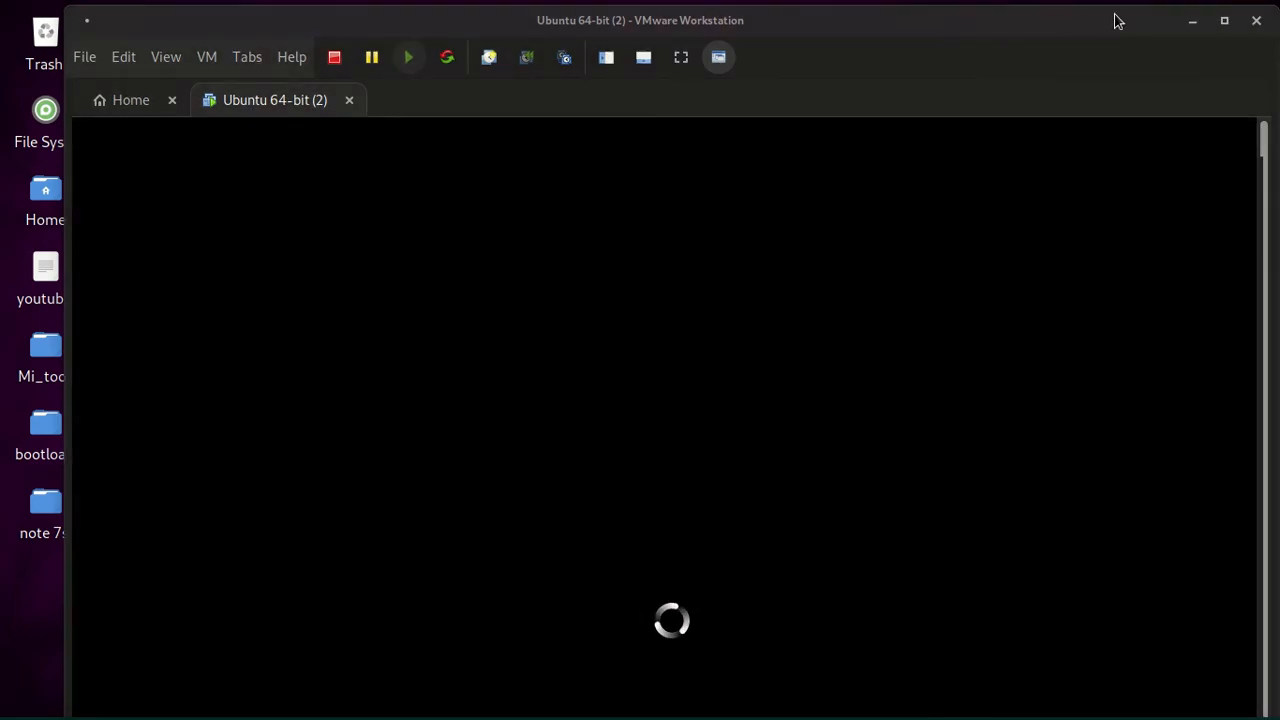
left_click(1226, 21)
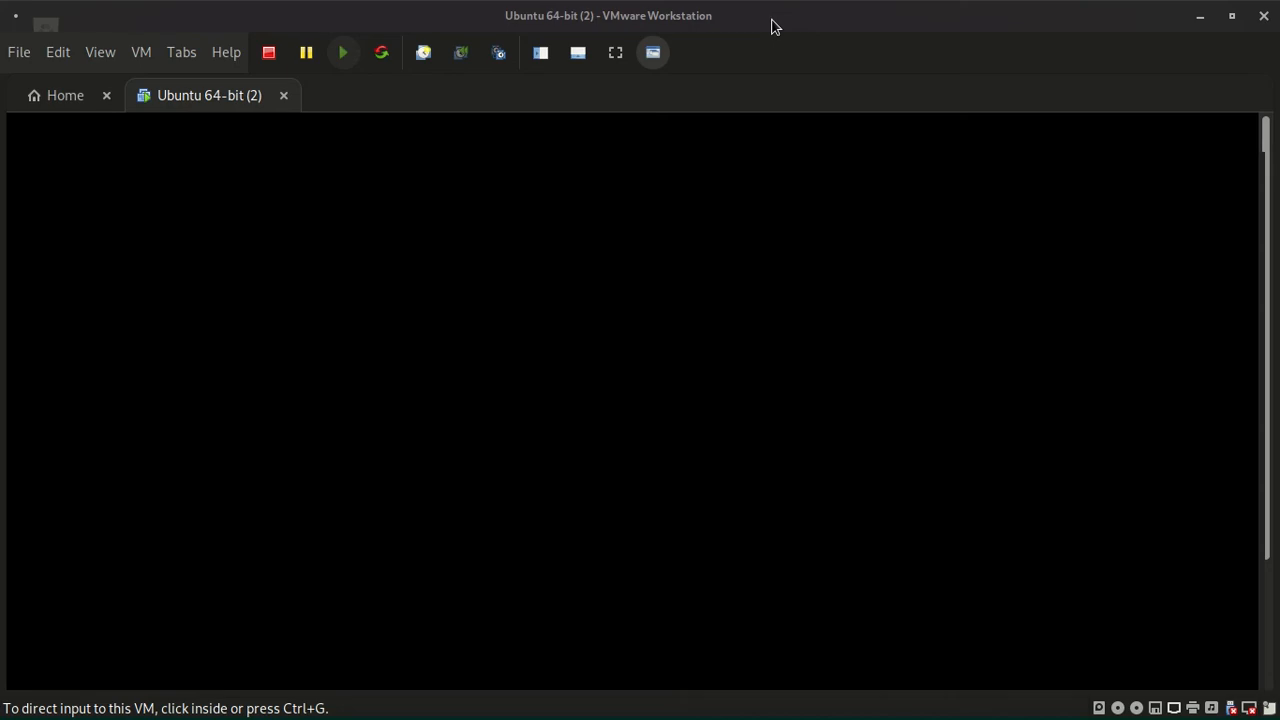
- Switch the running Ubuntu 64-bit (2) virtual machine to full screen view
left_click(47, 60)
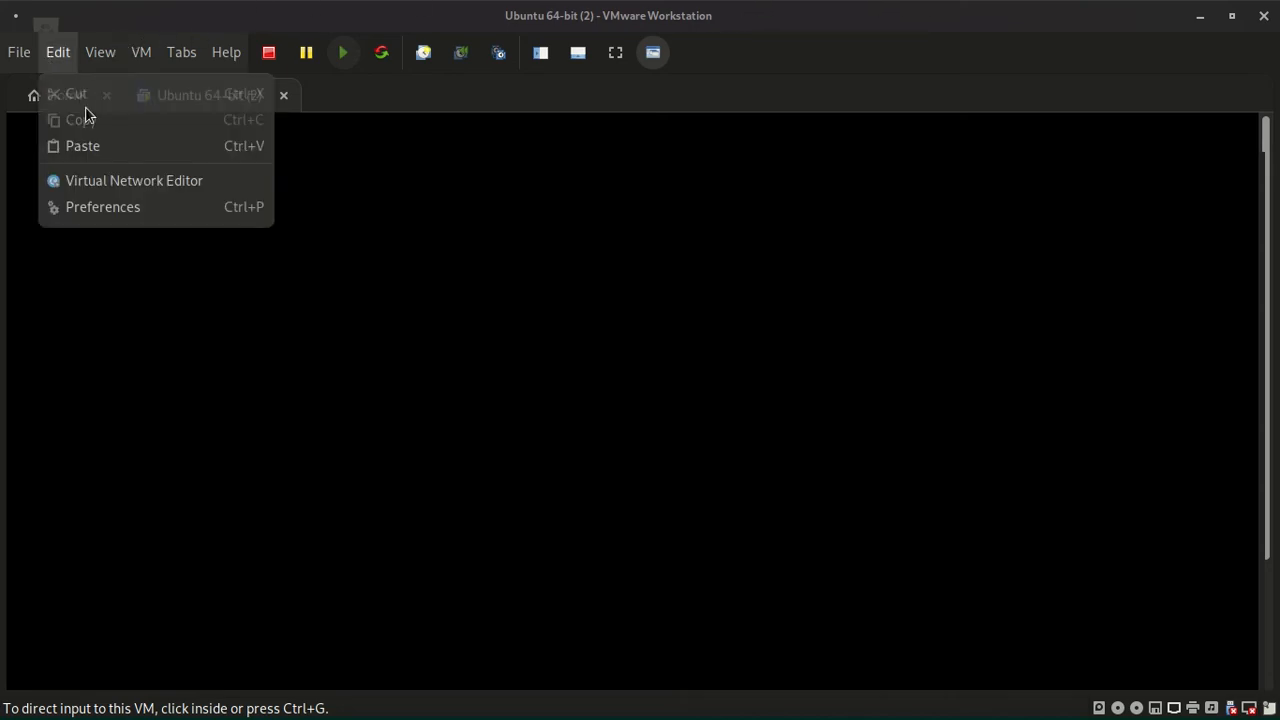
mouse_move(97, 50)
left_click(113, 95)
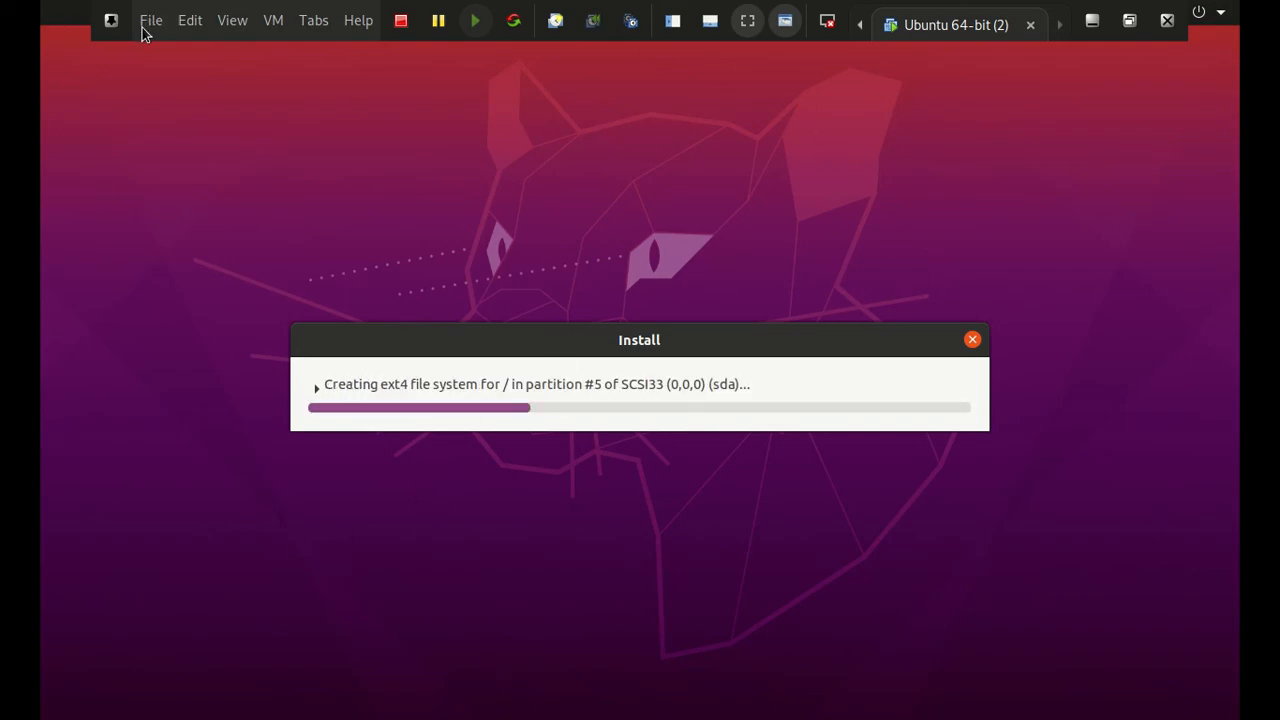
- Leave full screen view and minimize the virtual machine's window to show the host desktop
left_click(230, 20)
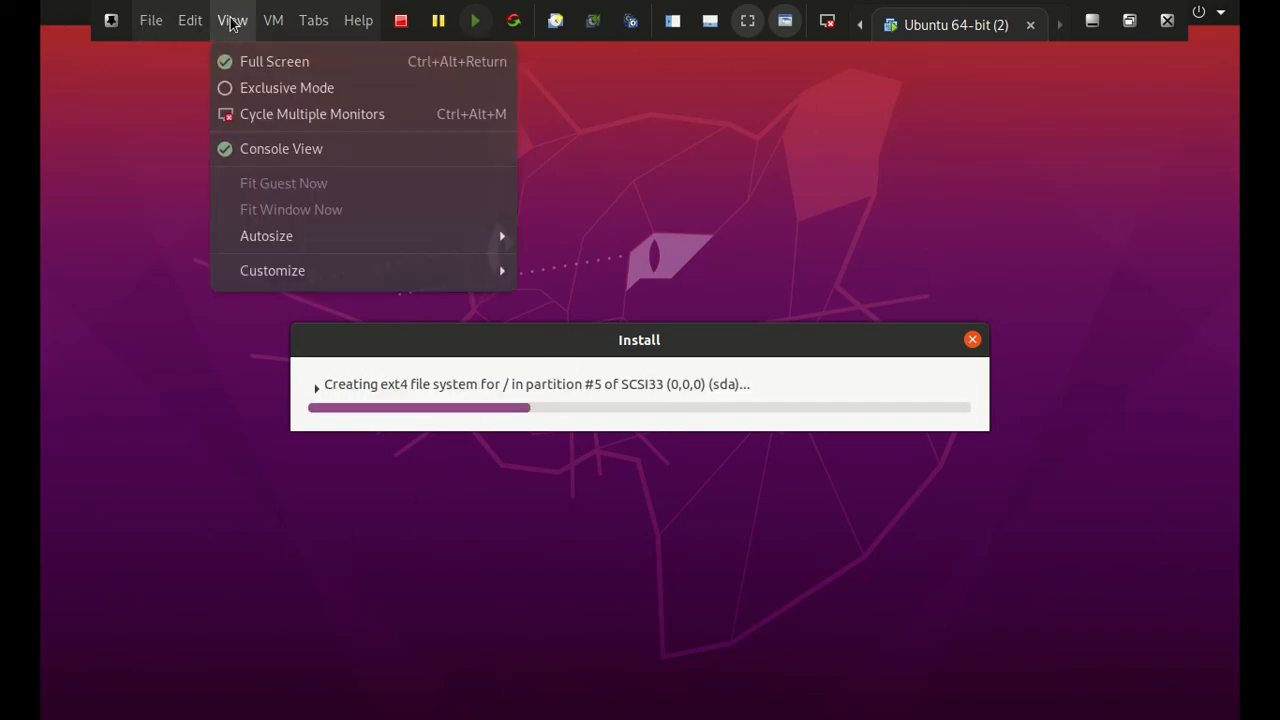
left_click(237, 60)
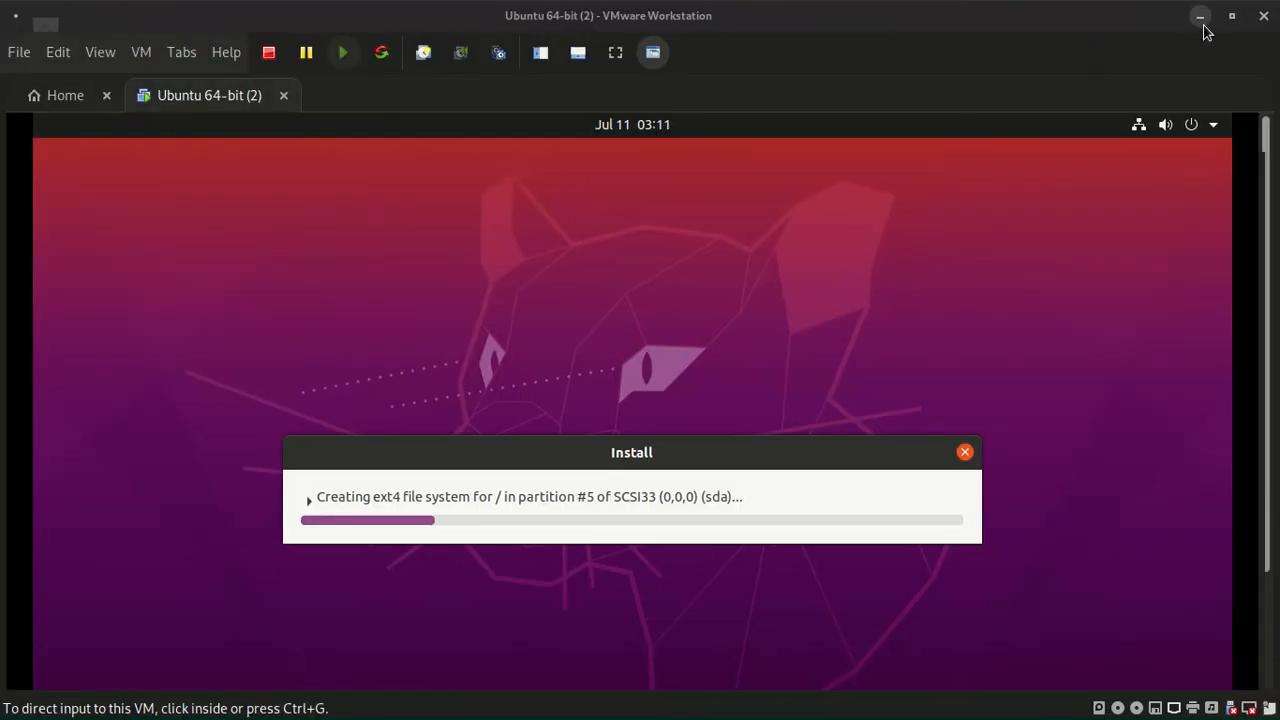
left_click(1194, 17)
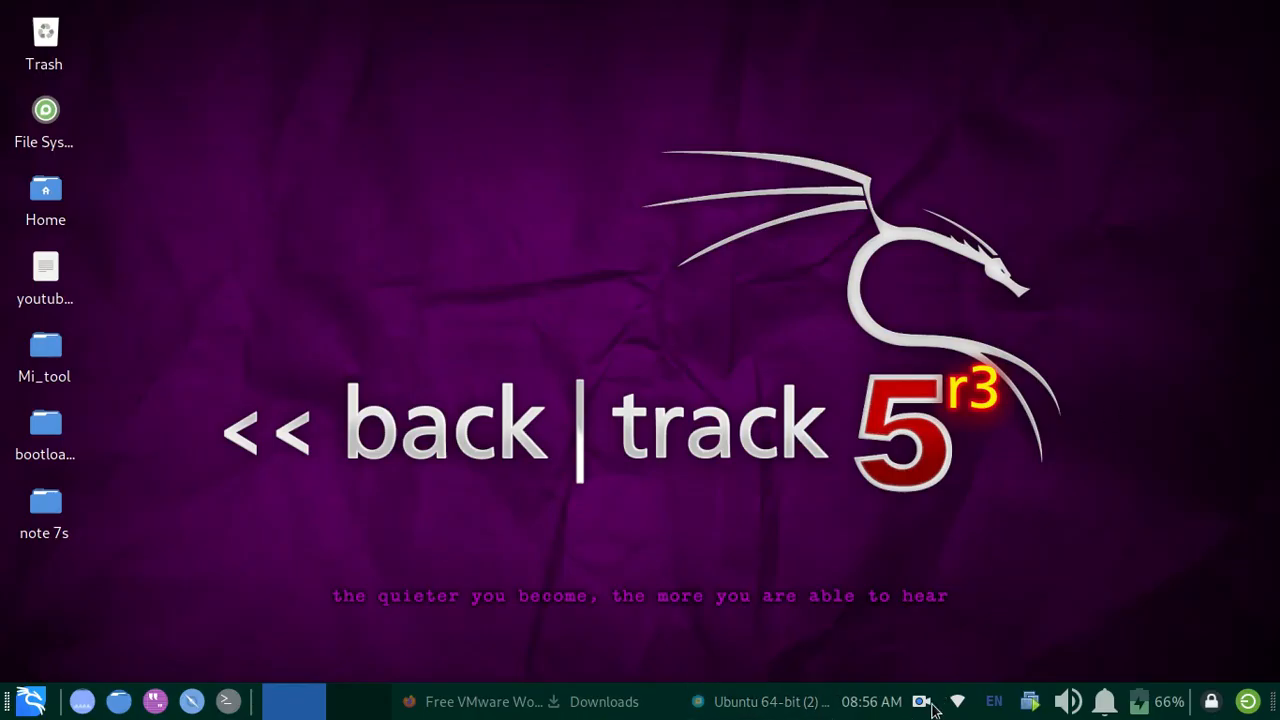